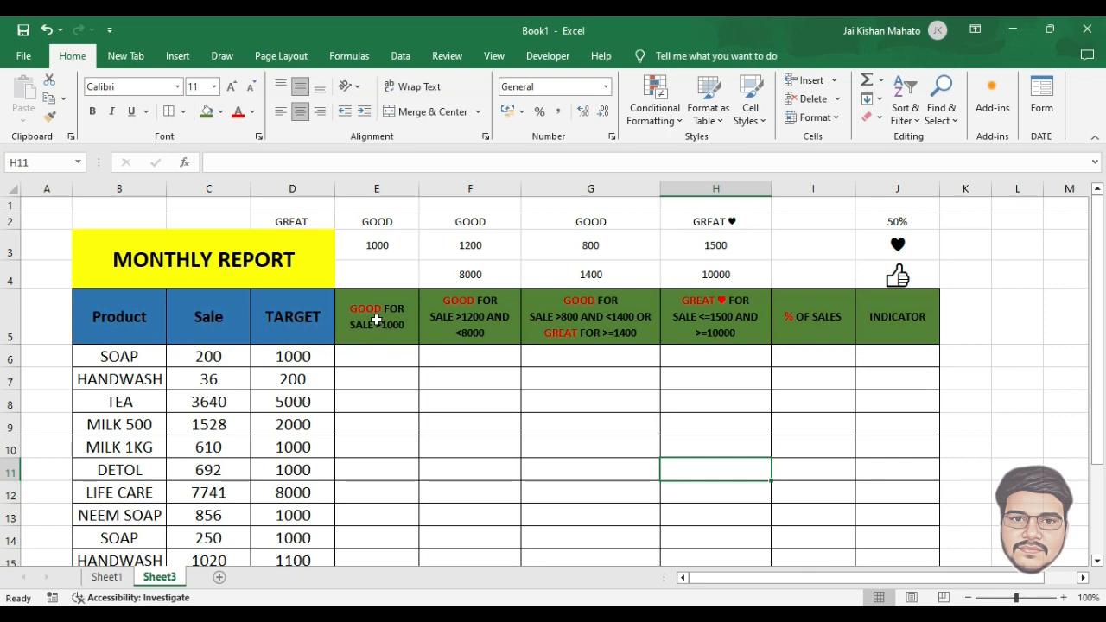
Start an IF formula in E6 with the logical test C6>$E$3, using an absolute reference to the threshold
click(374, 317)
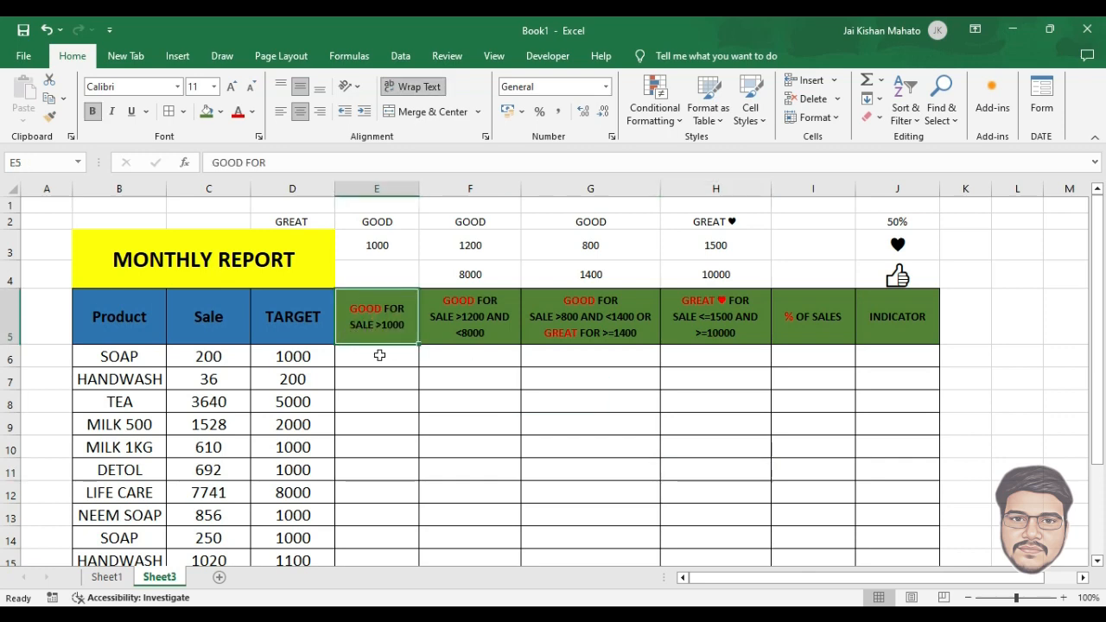
click(379, 355)
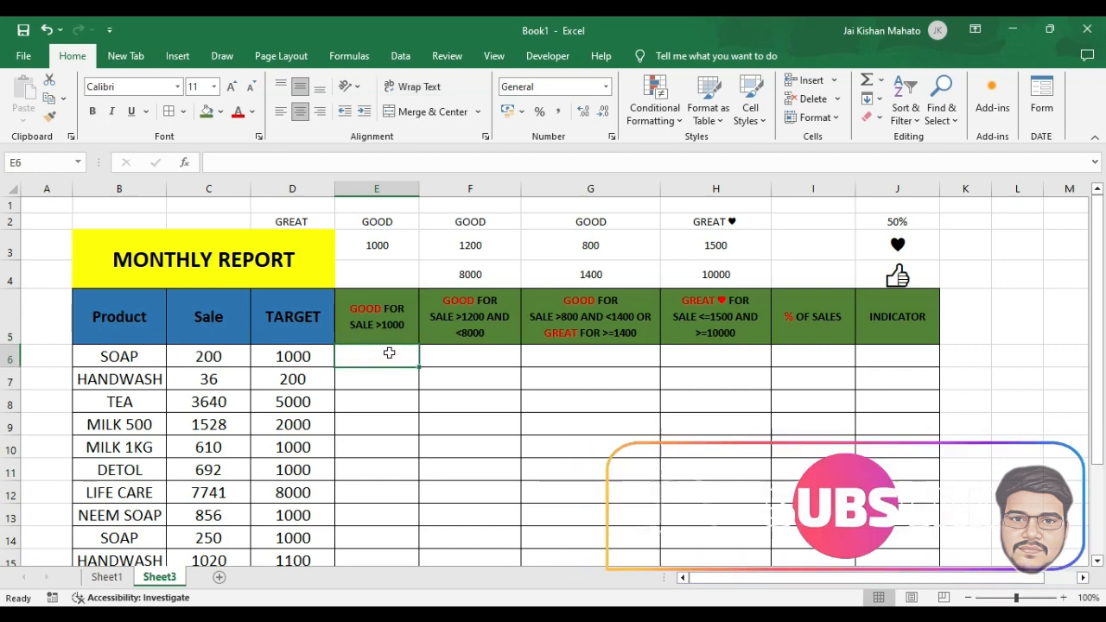
text(=)
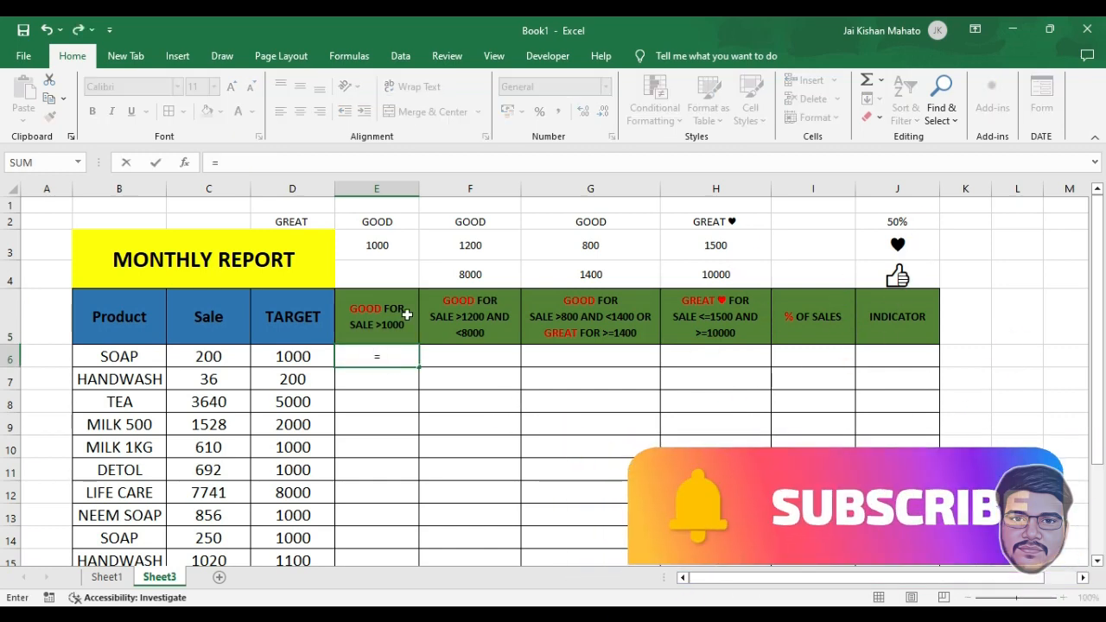
text(IF)
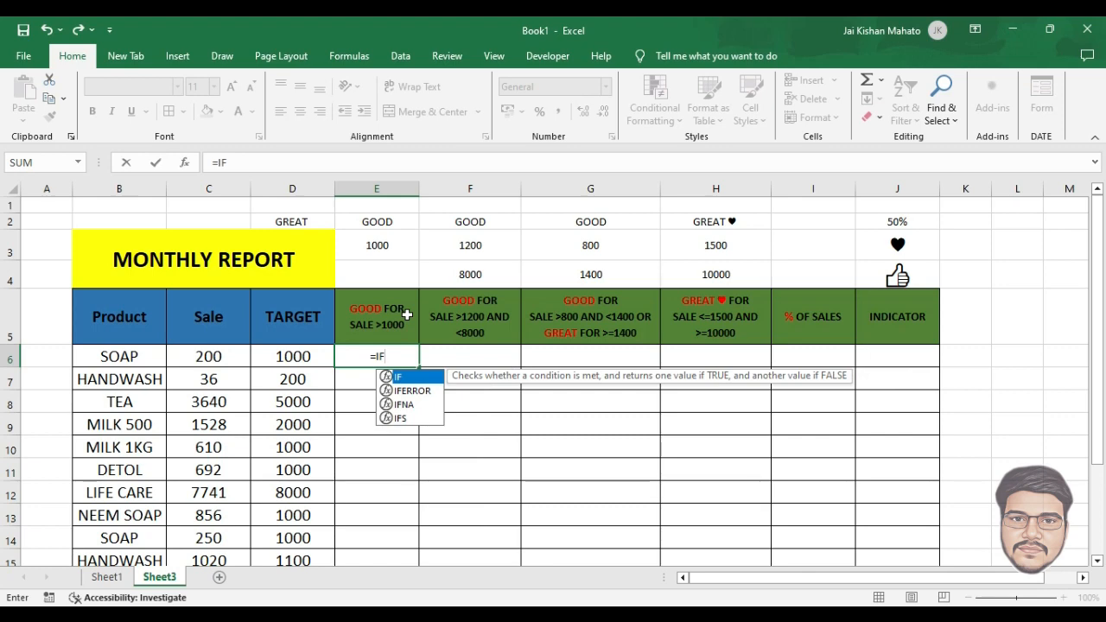
text(()
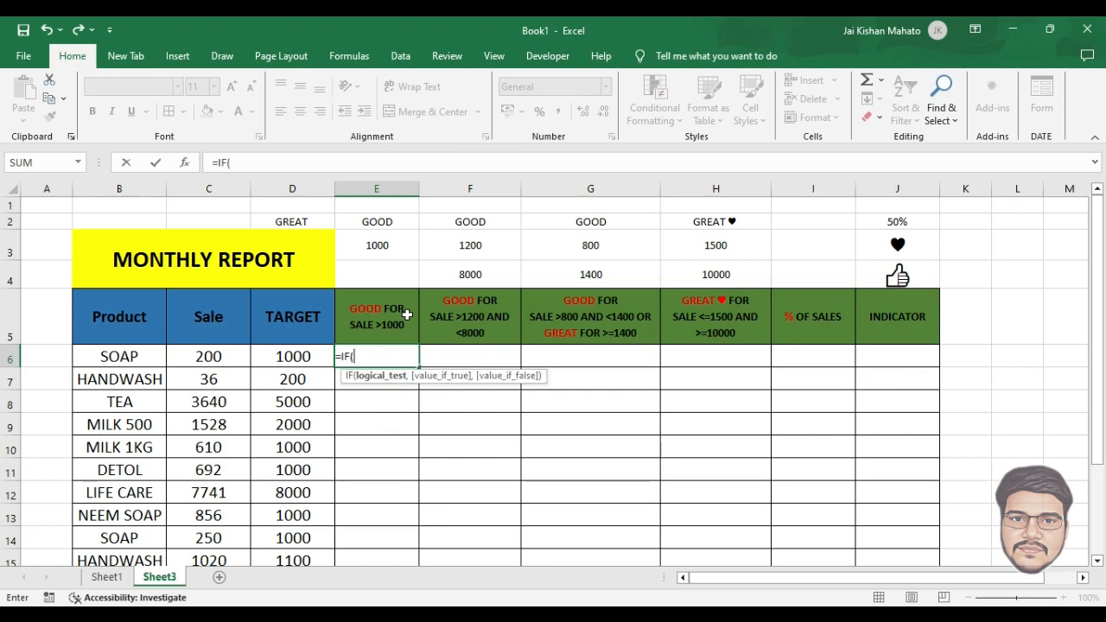
click(205, 361)
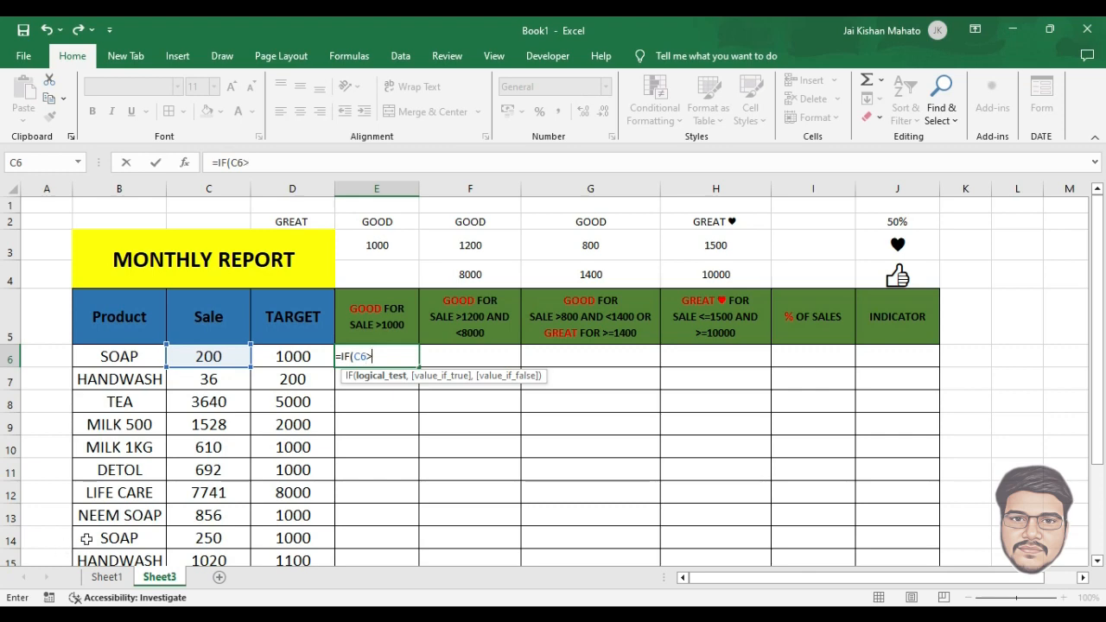
text(>)
click(395, 239)
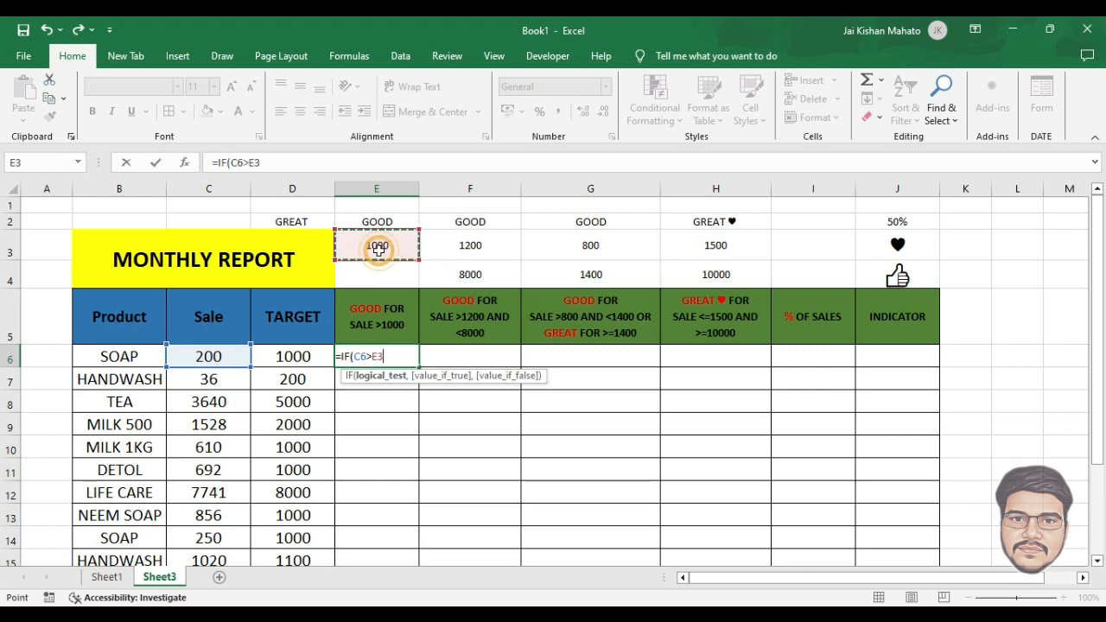
key(F4)
text(,)
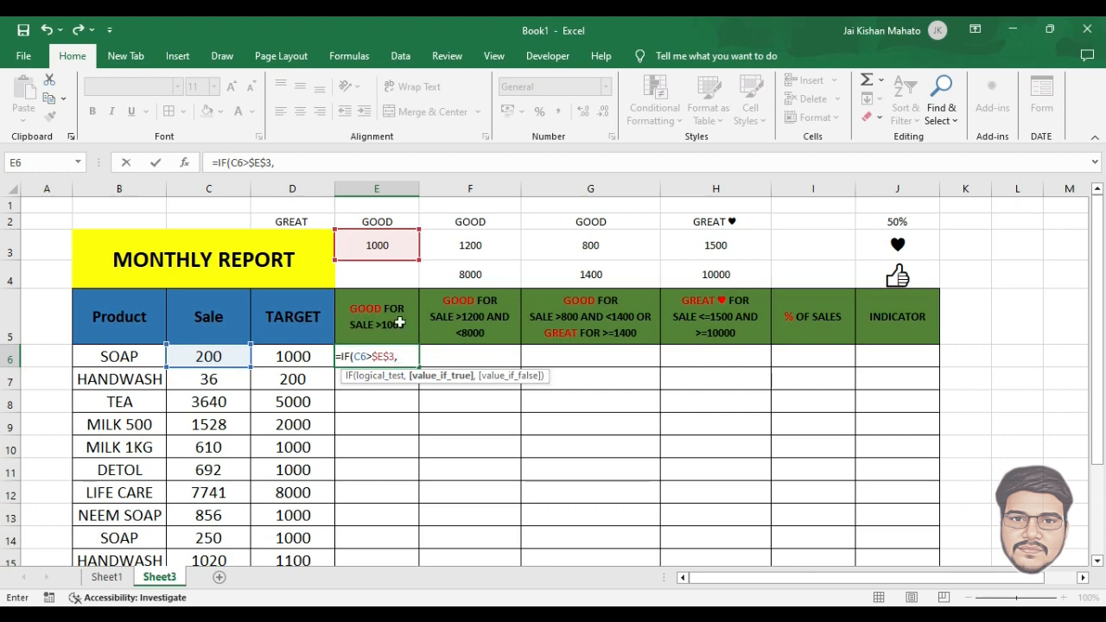
Complete the E6 formula as =IF(C6>$E$3,$E$2,""), returning the rating in E2 when true and blank otherwise
click(396, 221)
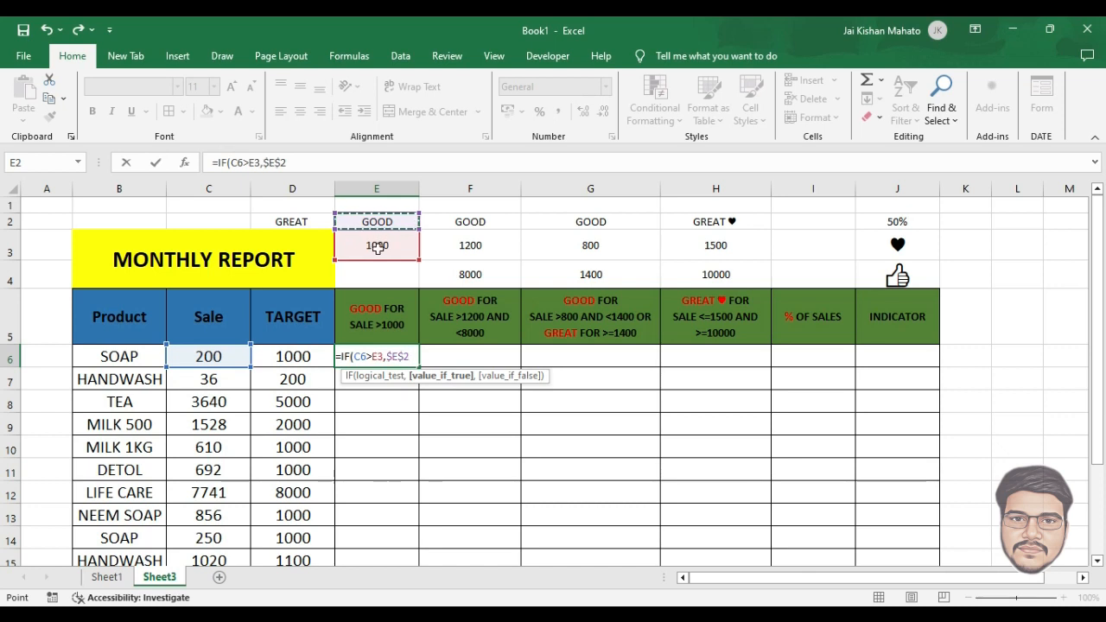
text(,)
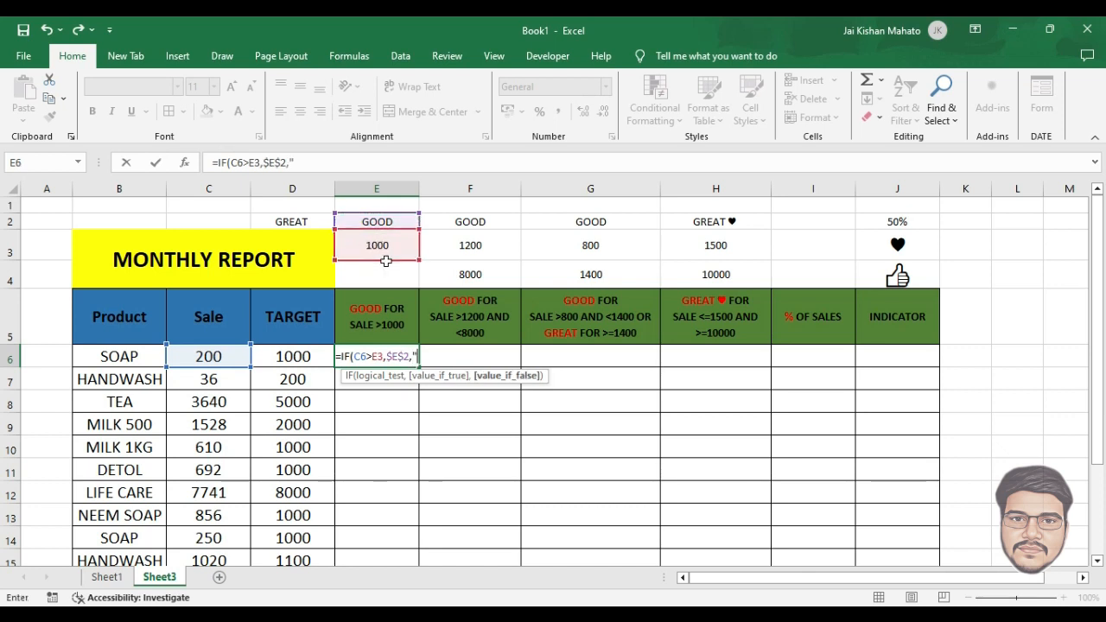
text("""""")
key(BackSpace)
key(BackSpace)
key(BackSpace)
key(BackSpace)
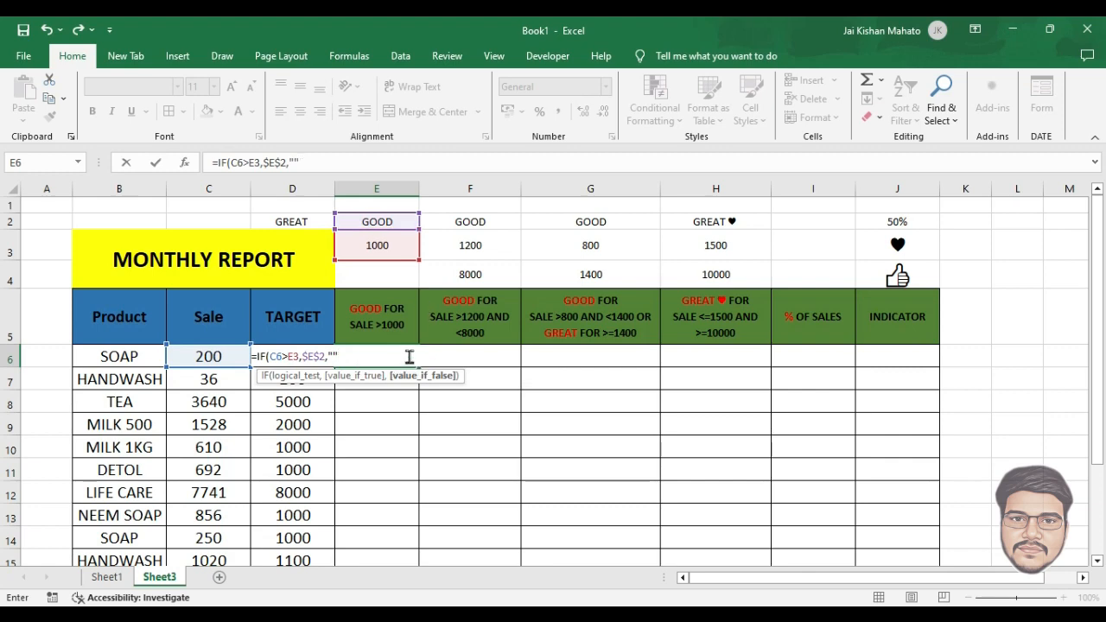
text())
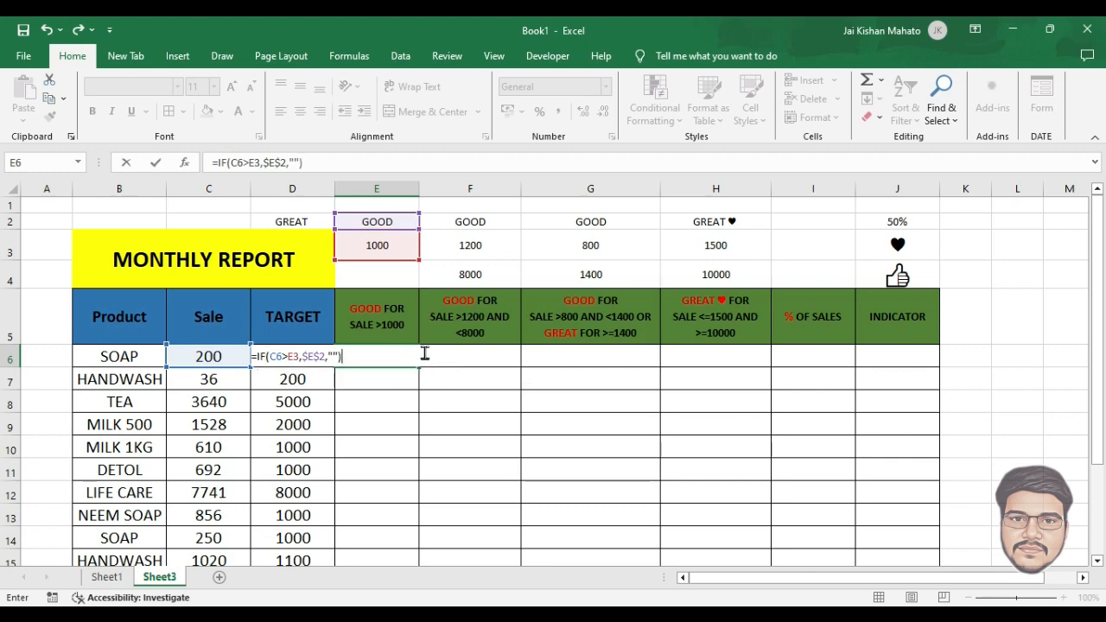
key(Return)
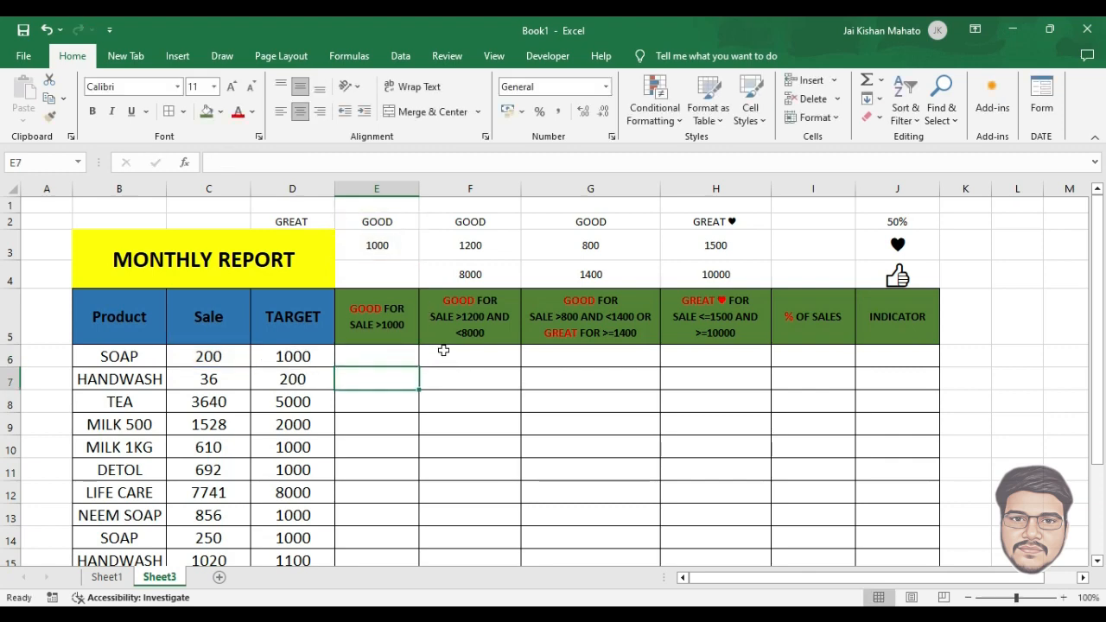
Fill the E6 formula down the column to the last product row and check the results
click(383, 358)
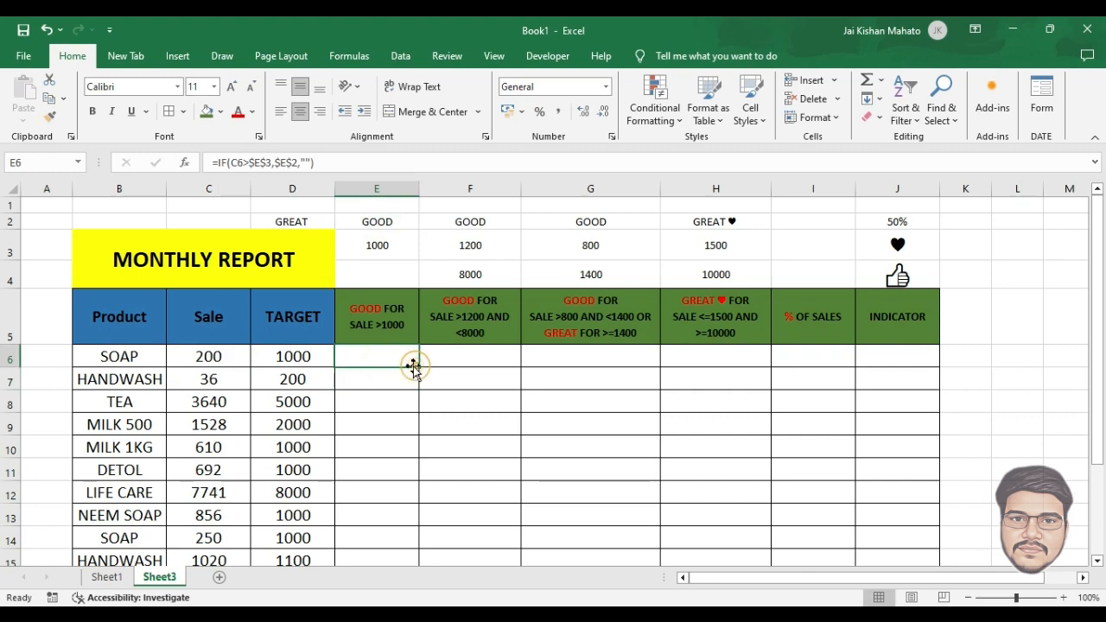
double_click(419, 366)
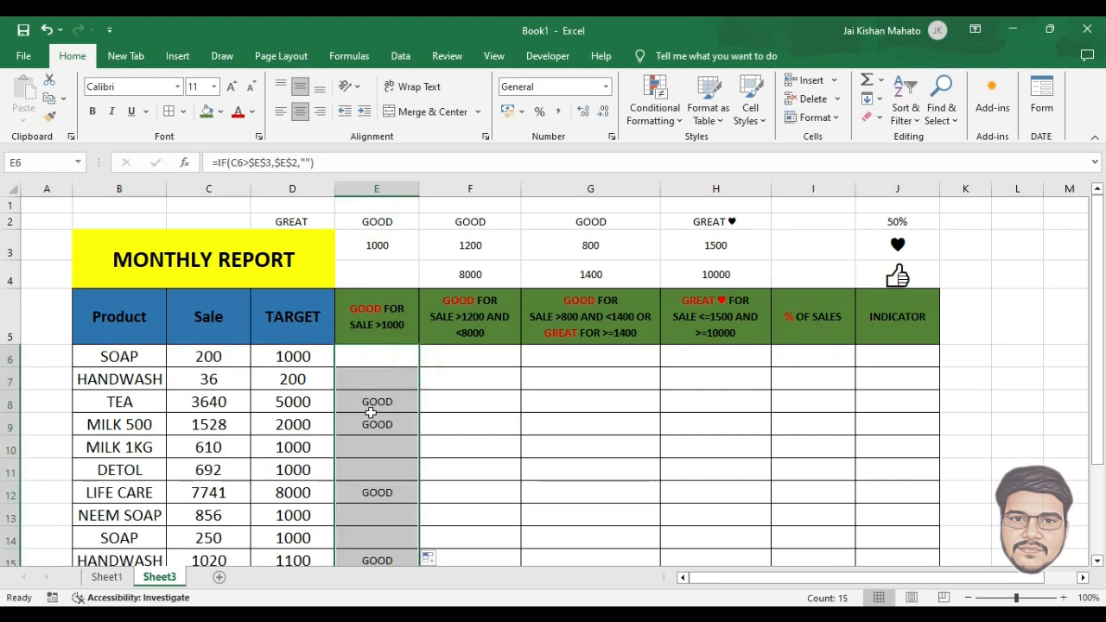
scroll(343, 415, down, 2)
scroll(421, 441, up, 2)
Start an IF formula in F6 with a nested AND whose first condition is C6>$F$3
click(454, 354)
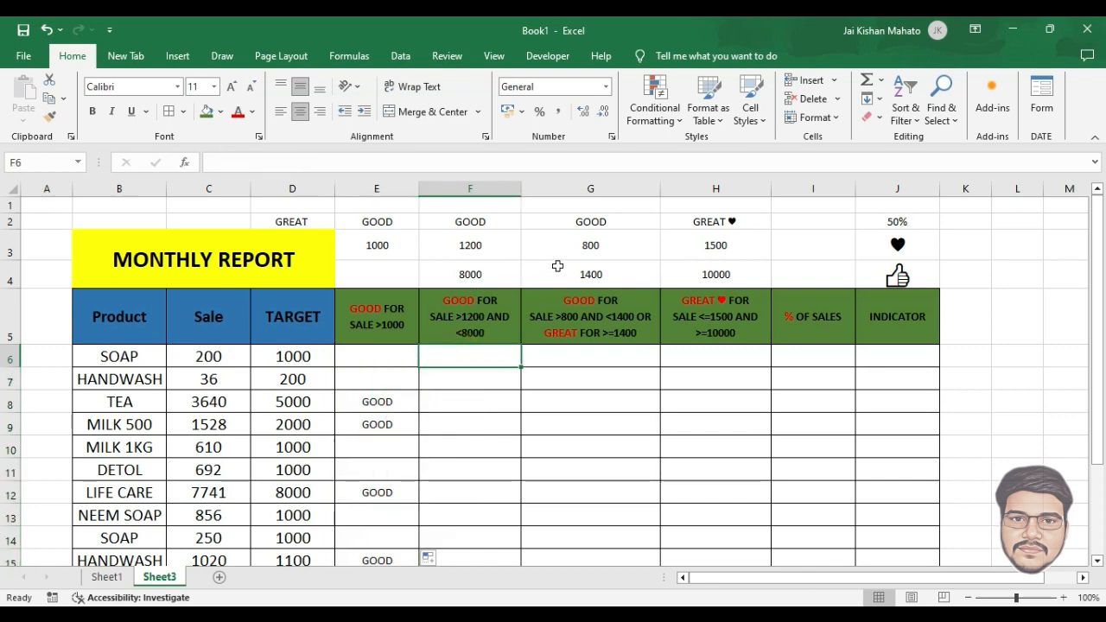
text(IF)
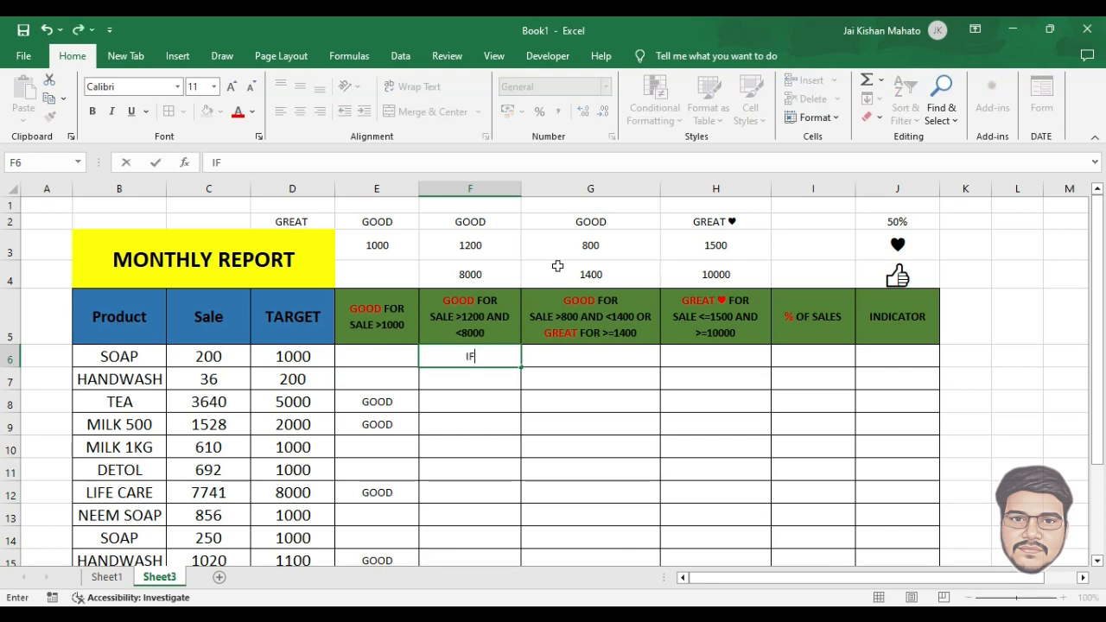
key(BackSpace)
key(BackSpace)
text(=)
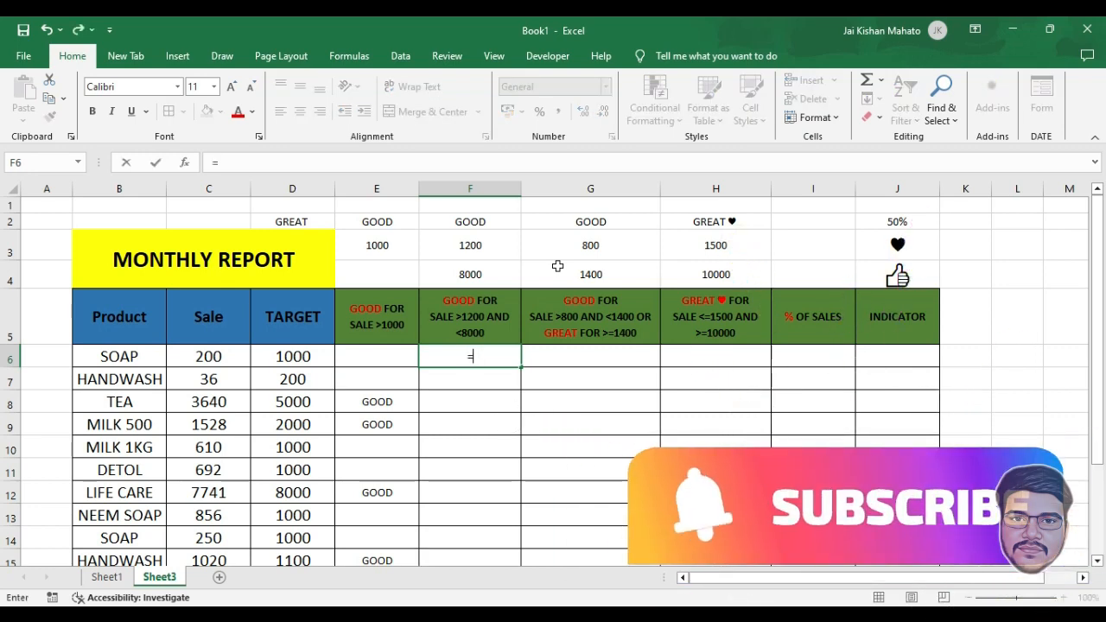
text(IF(AND()
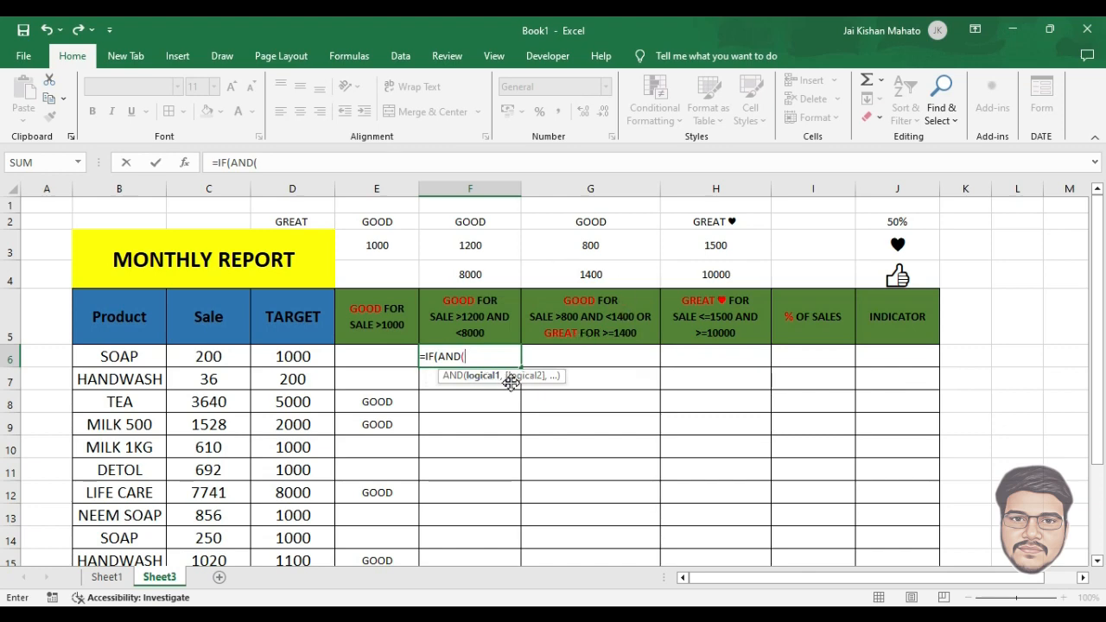
click(200, 357)
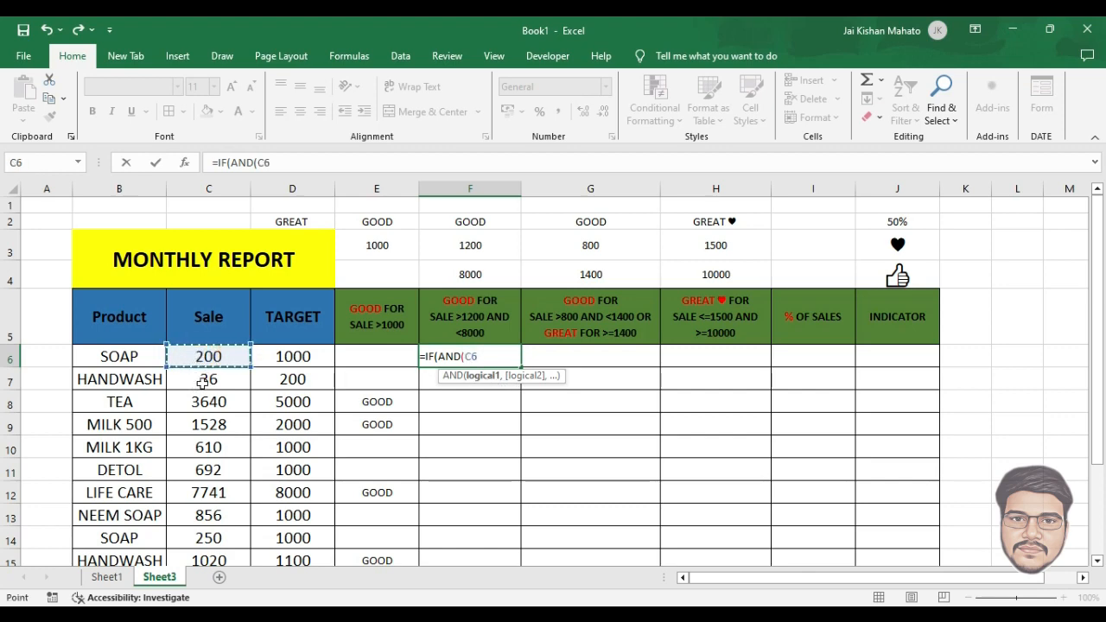
text(>)
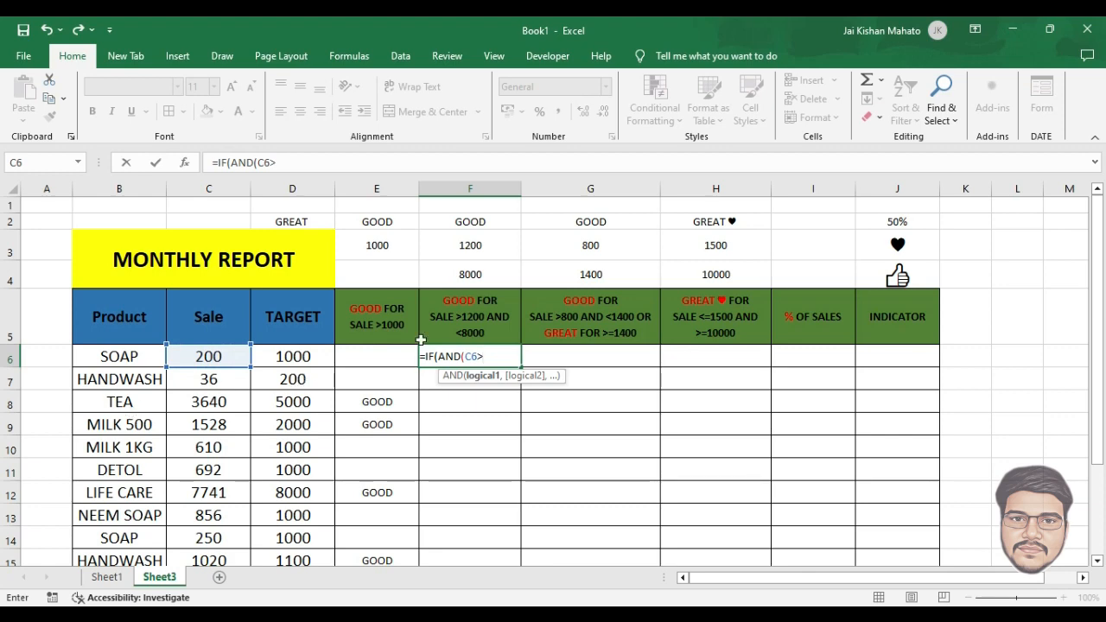
click(487, 246)
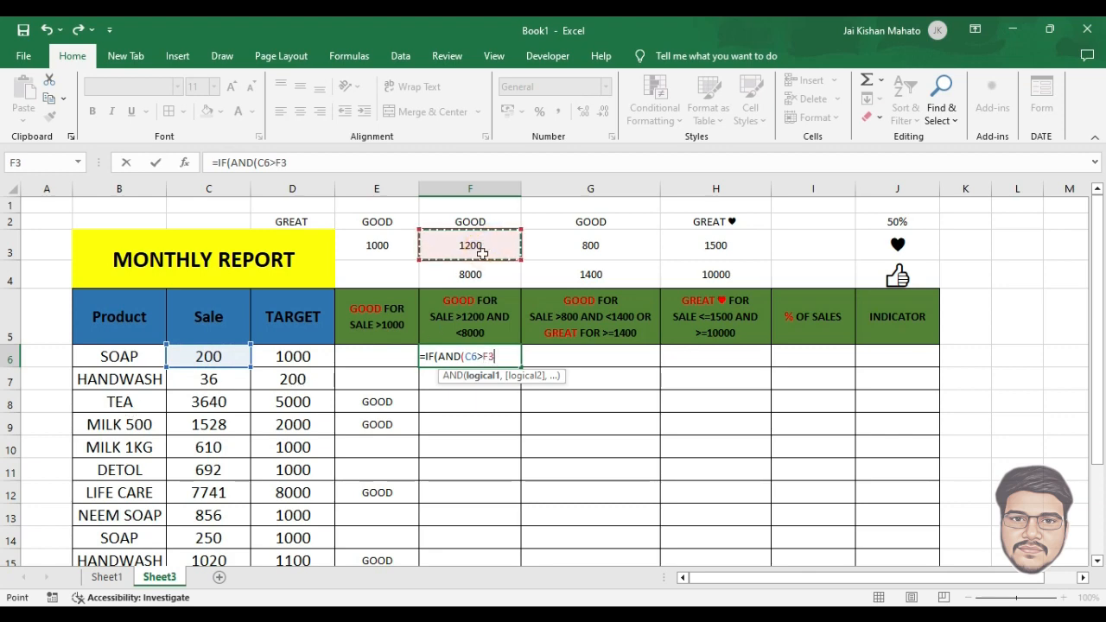
key(F4)
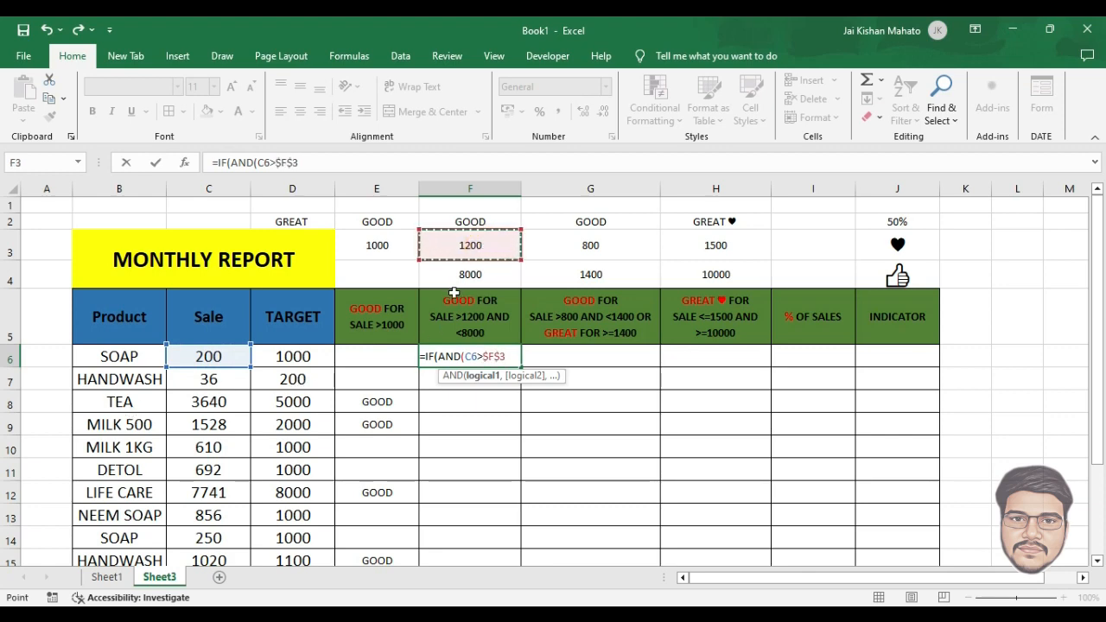
text(,)
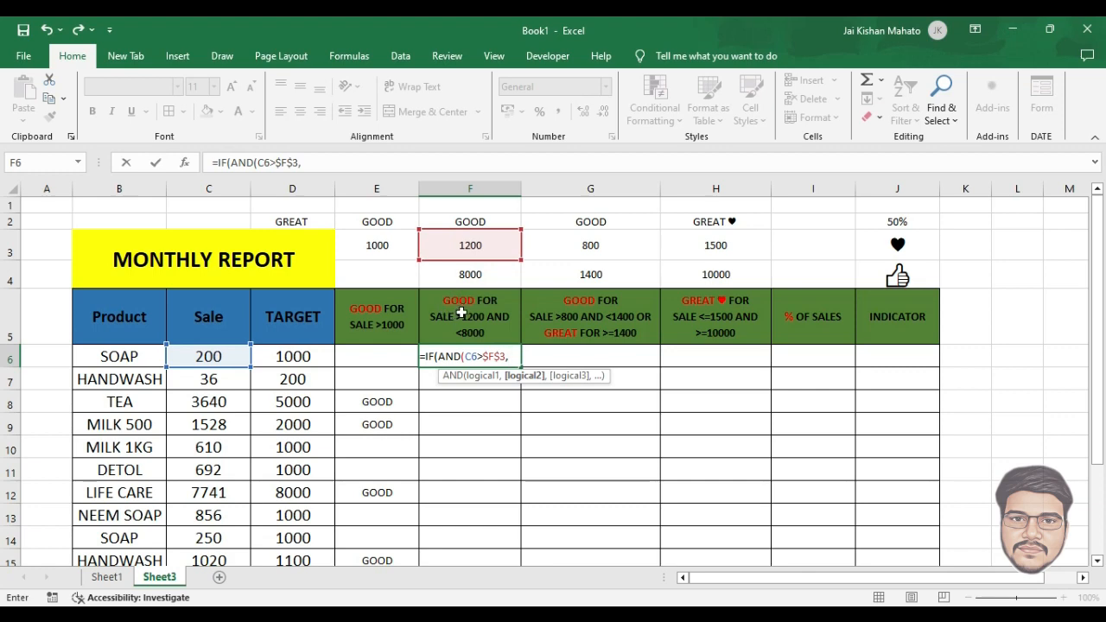
Add C6<$F$4 as the second AND condition in the F6 formula and close the logical test
click(221, 356)
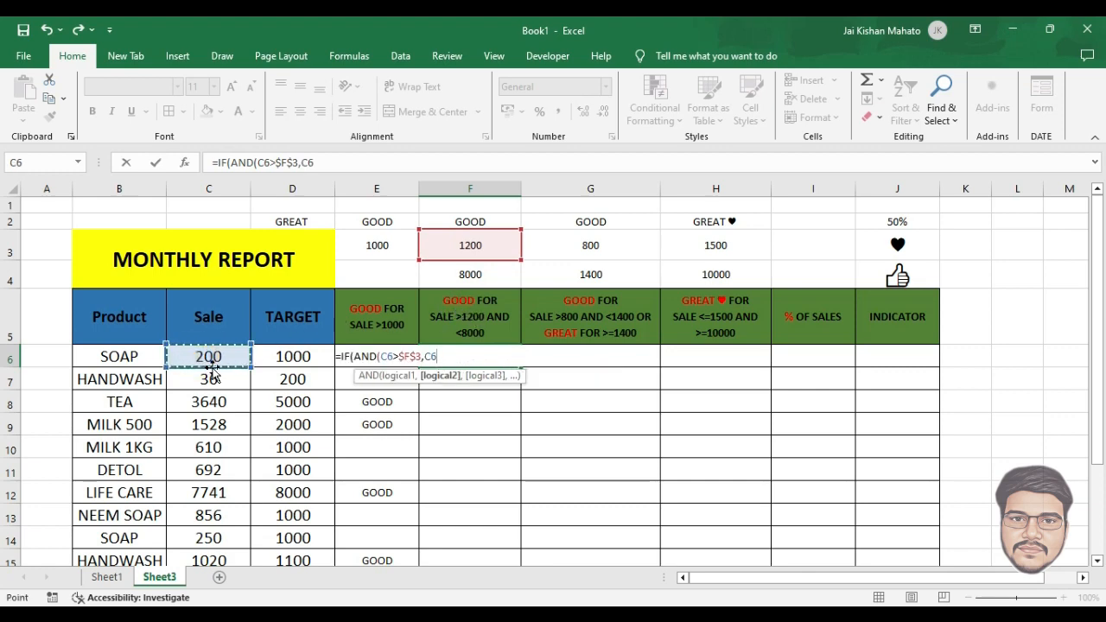
text(<)
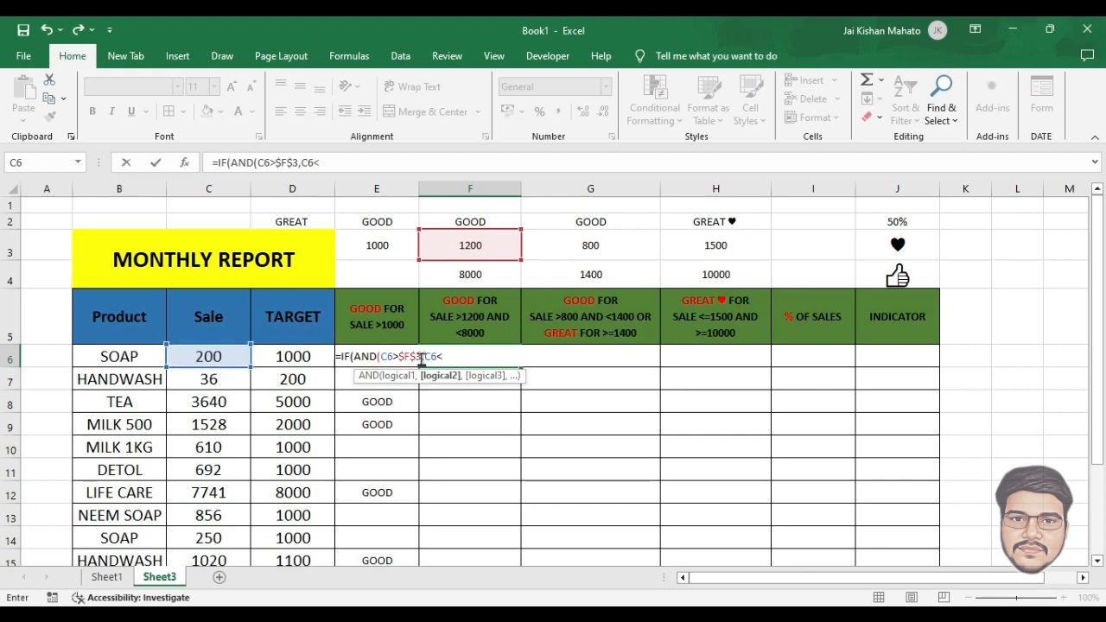
click(476, 275)
key(F4)
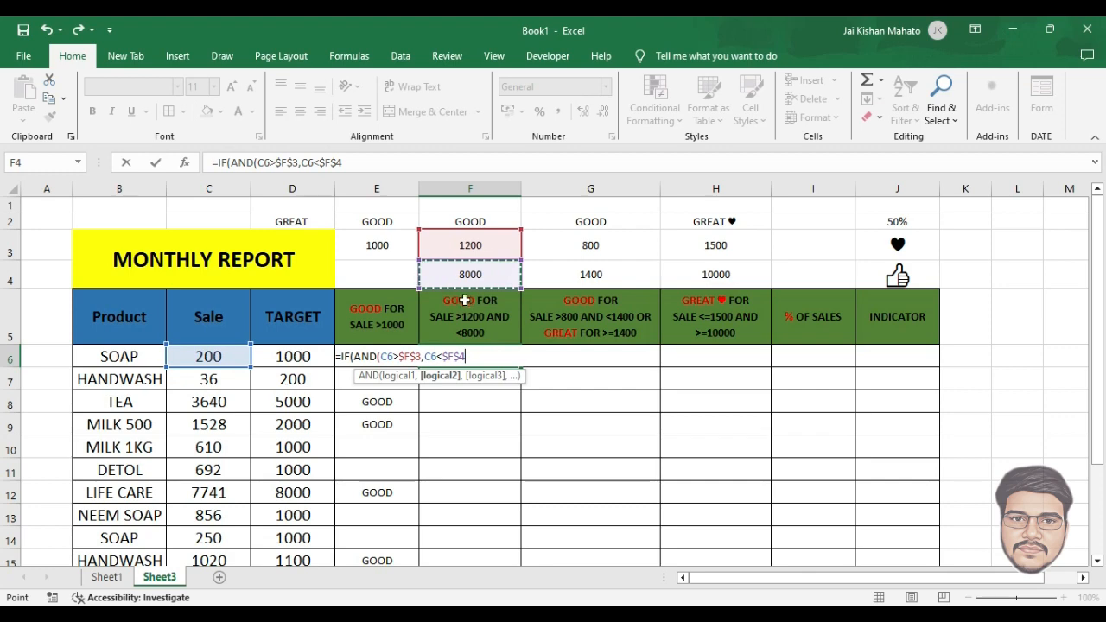
text())
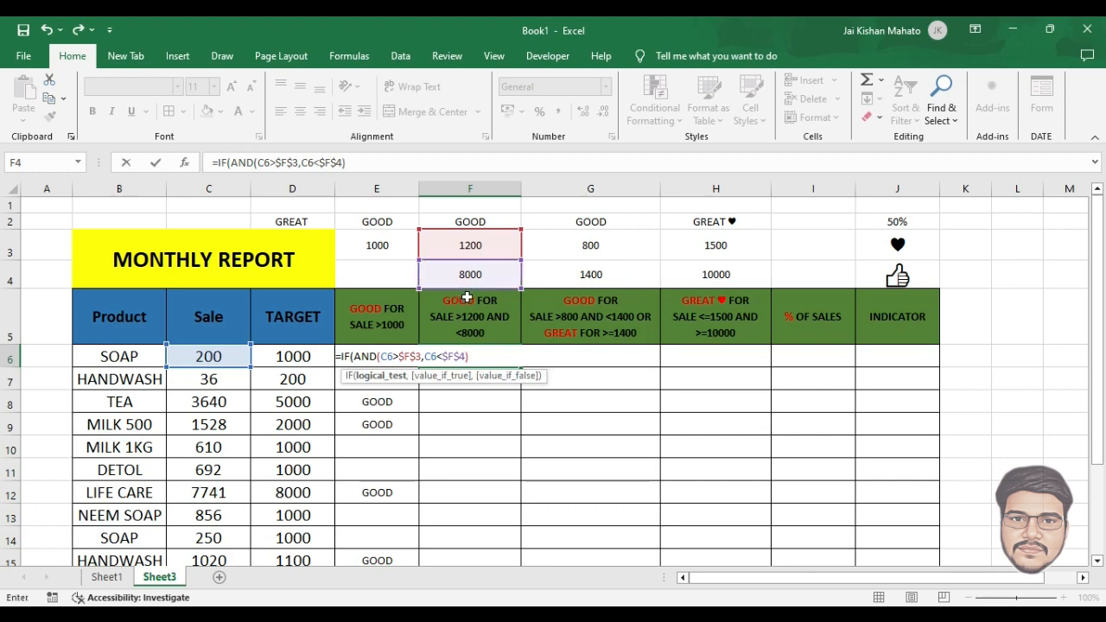
text(,)
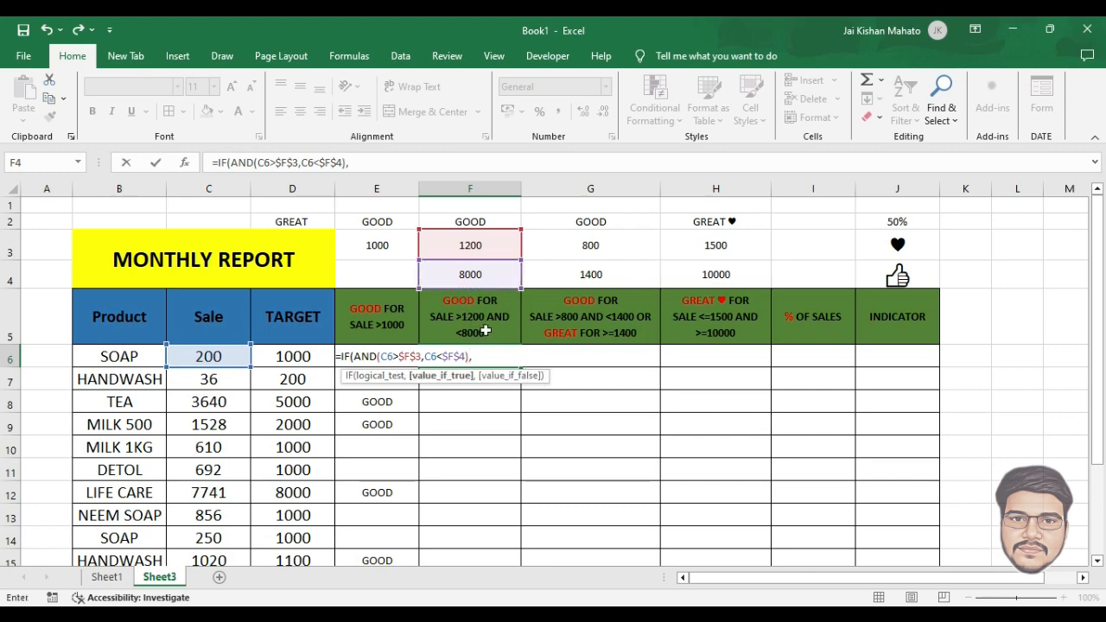
Complete the F6 formula so it returns $F$2 when both conditions are met and blank text ("") otherwise
click(483, 222)
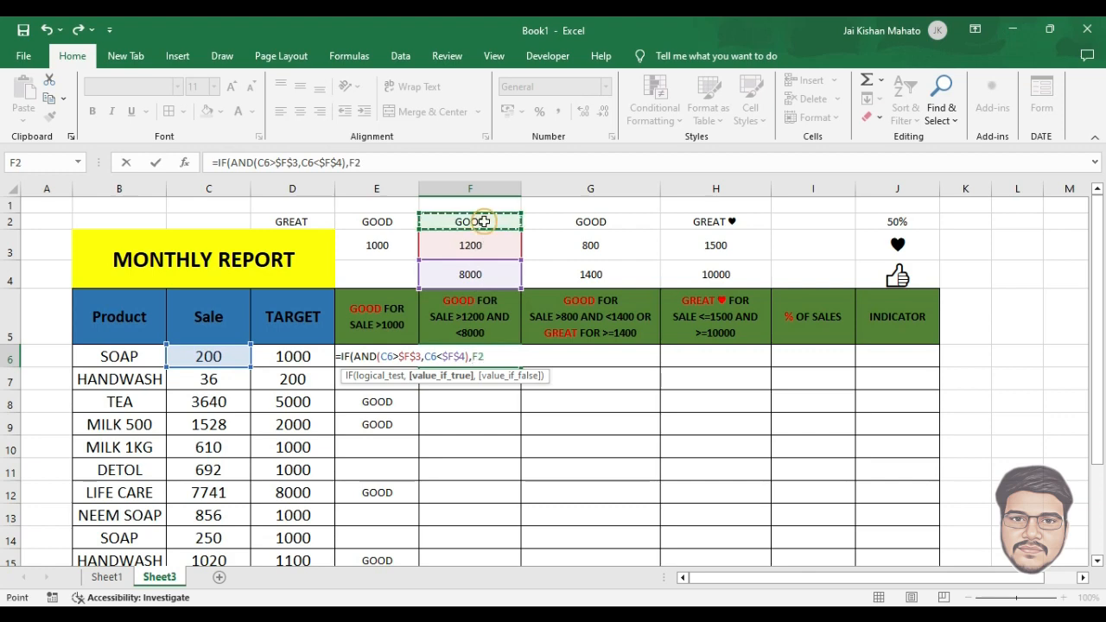
key(F4)
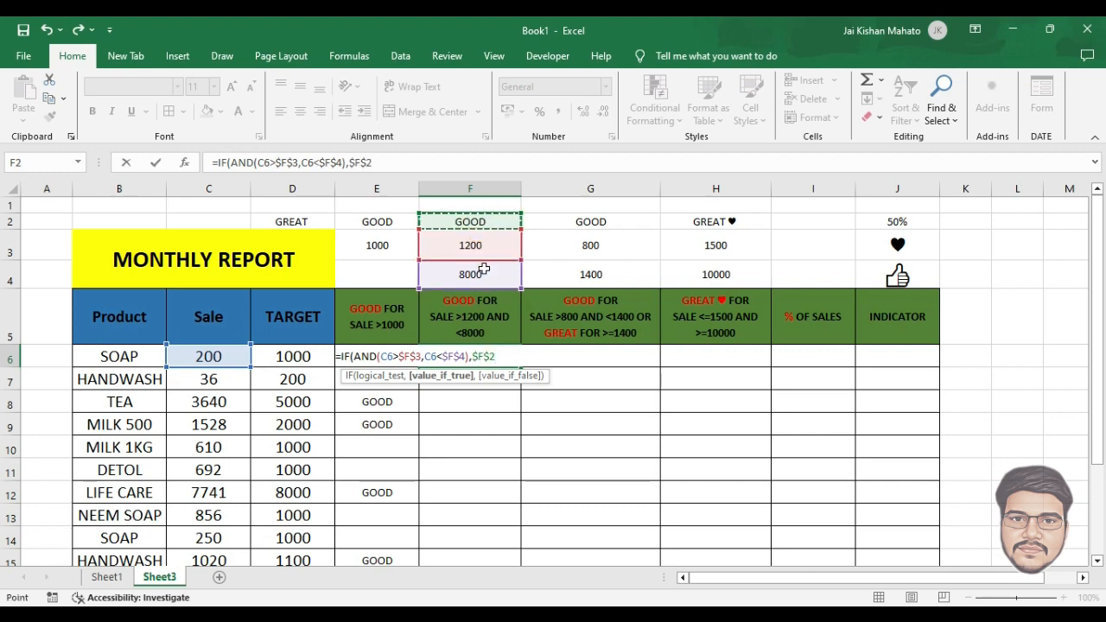
text(,)
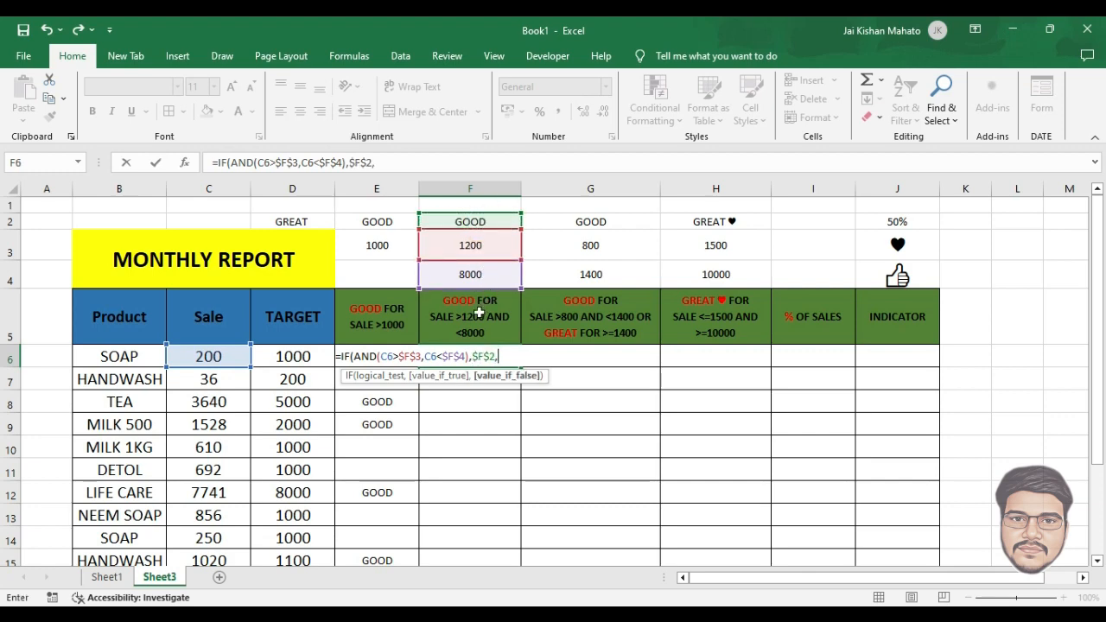
text(""))
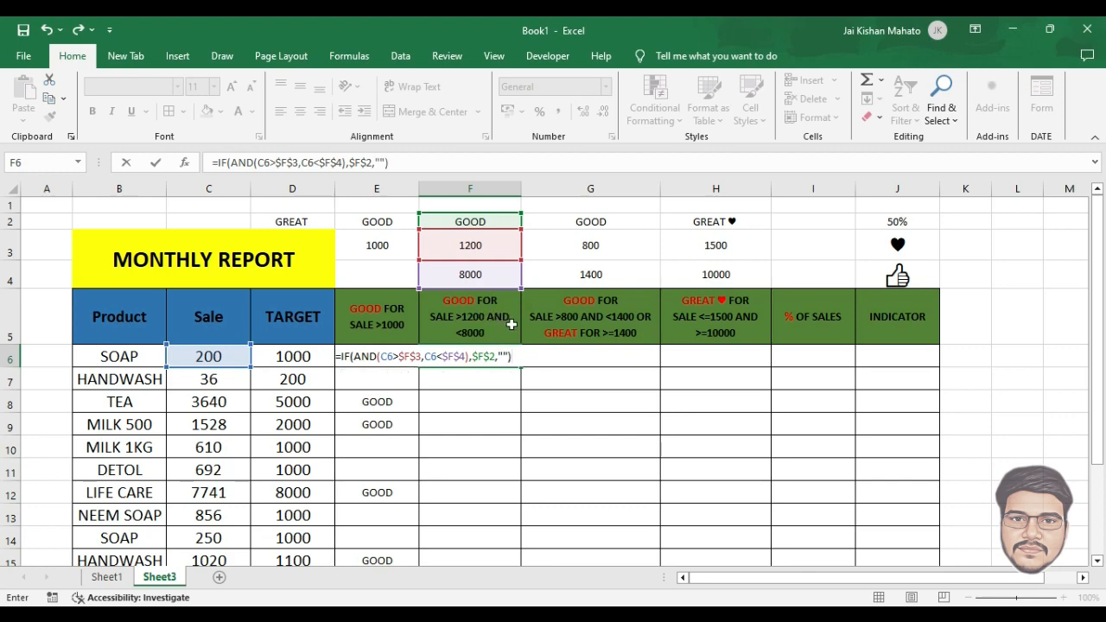
key(Return)
Fill the F6 formula down through F20 and check the results in the lower rows
click(510, 354)
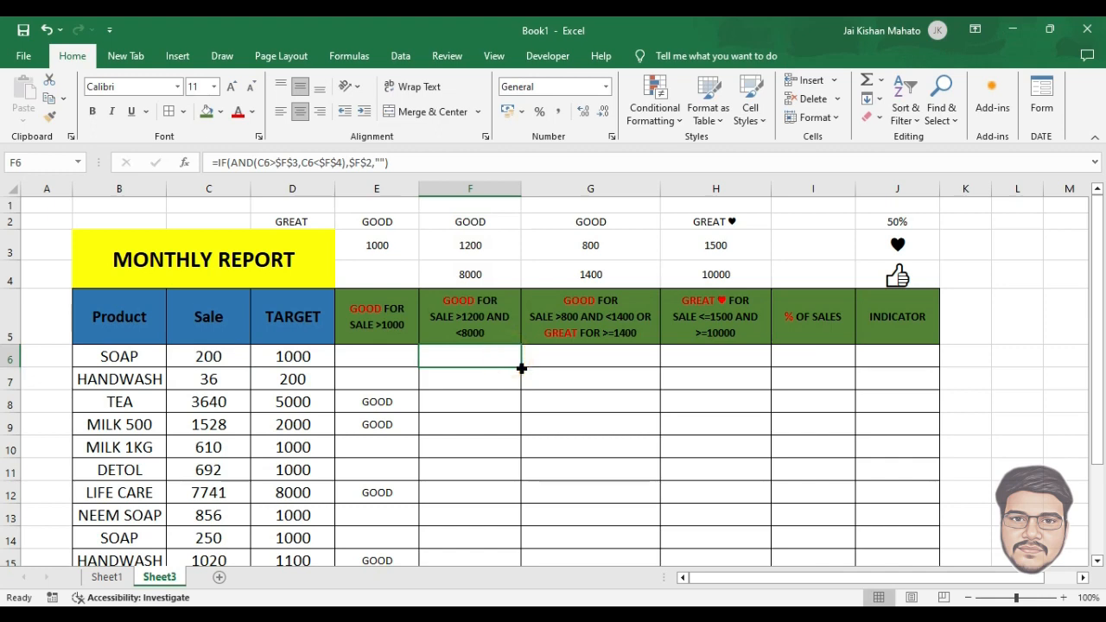
double_click(521, 367)
scroll(518, 378, down, 3)
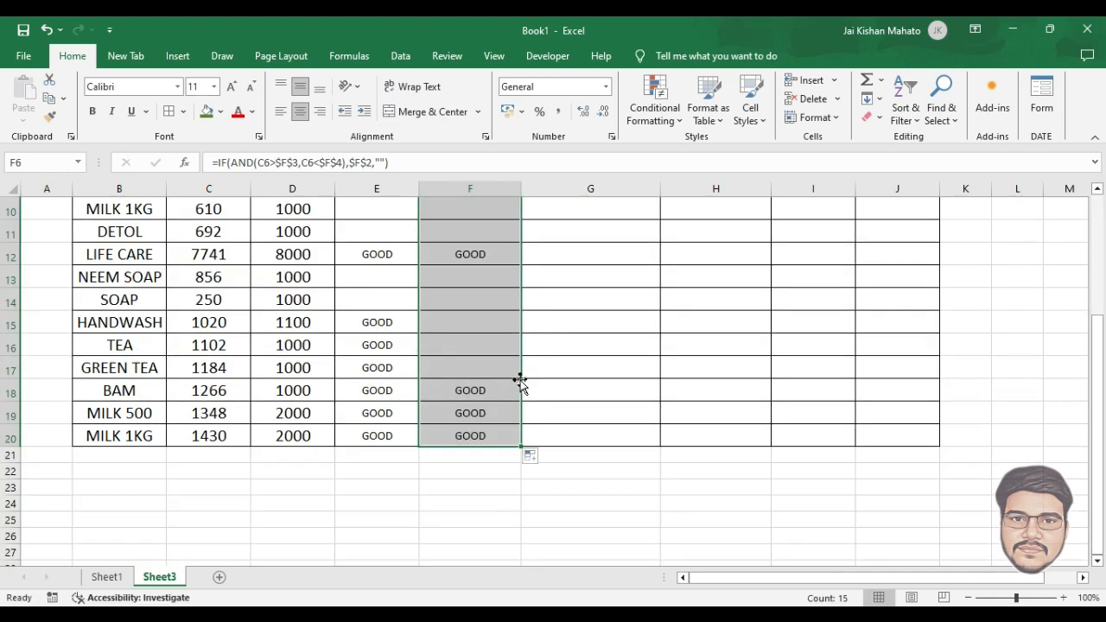
Start an IF formula in G6 with a nested AND whose first condition is C6>$G$3
scroll(511, 395, up, 2)
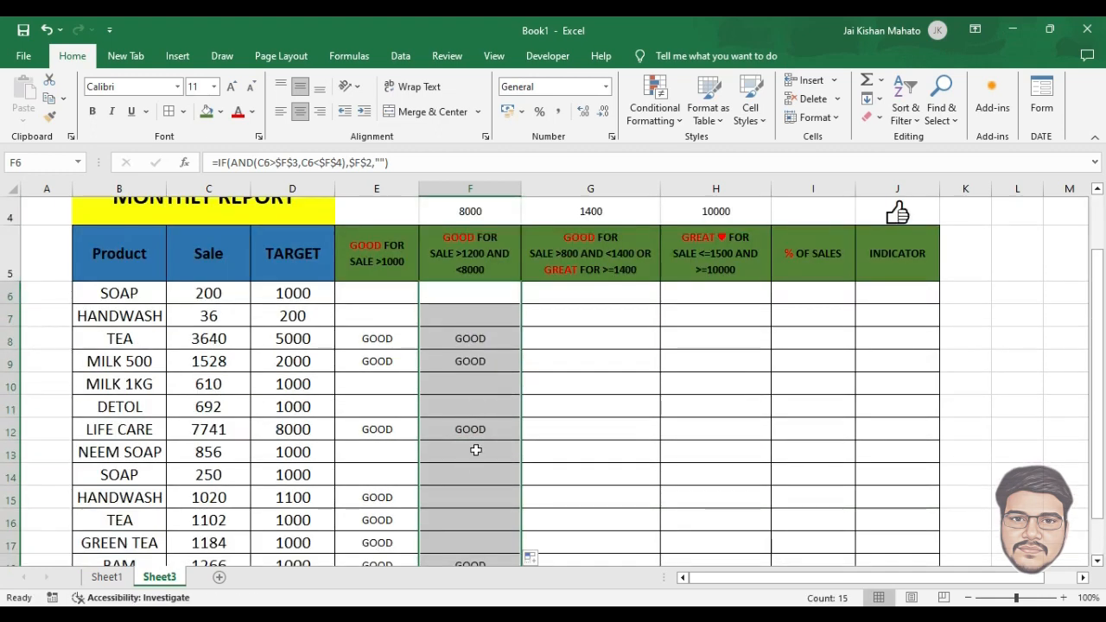
scroll(558, 383, up, 2)
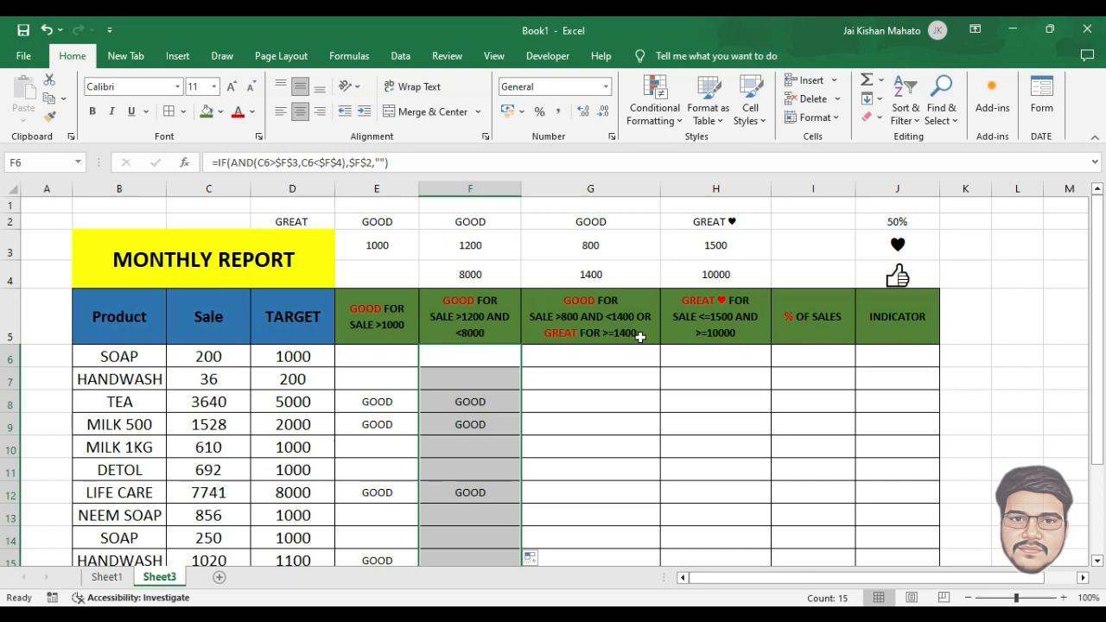
click(563, 357)
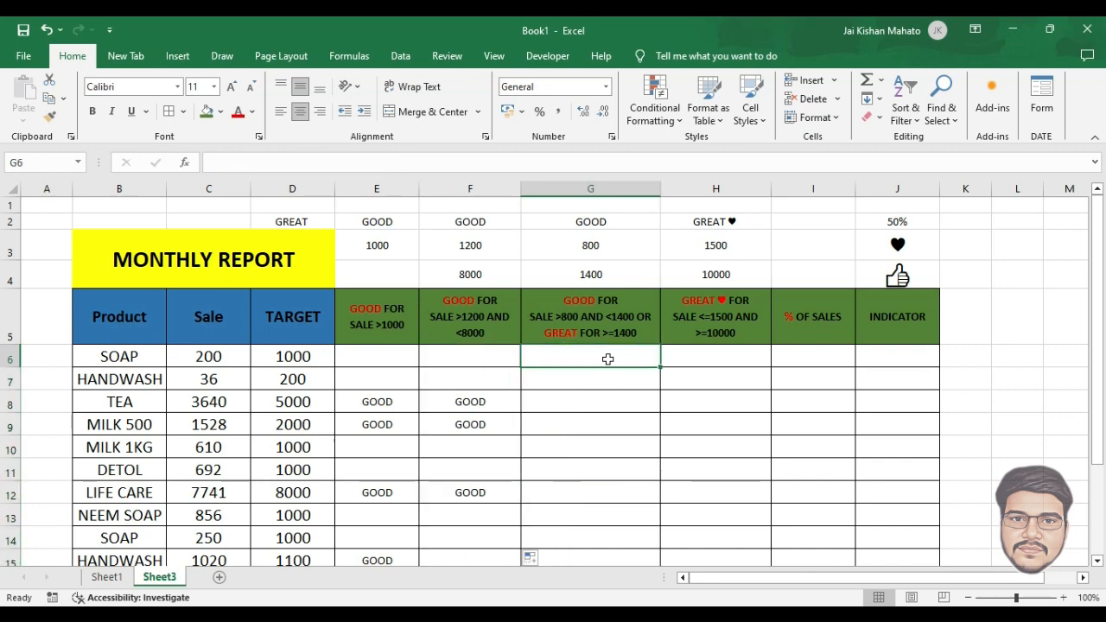
text(=IF(AND()
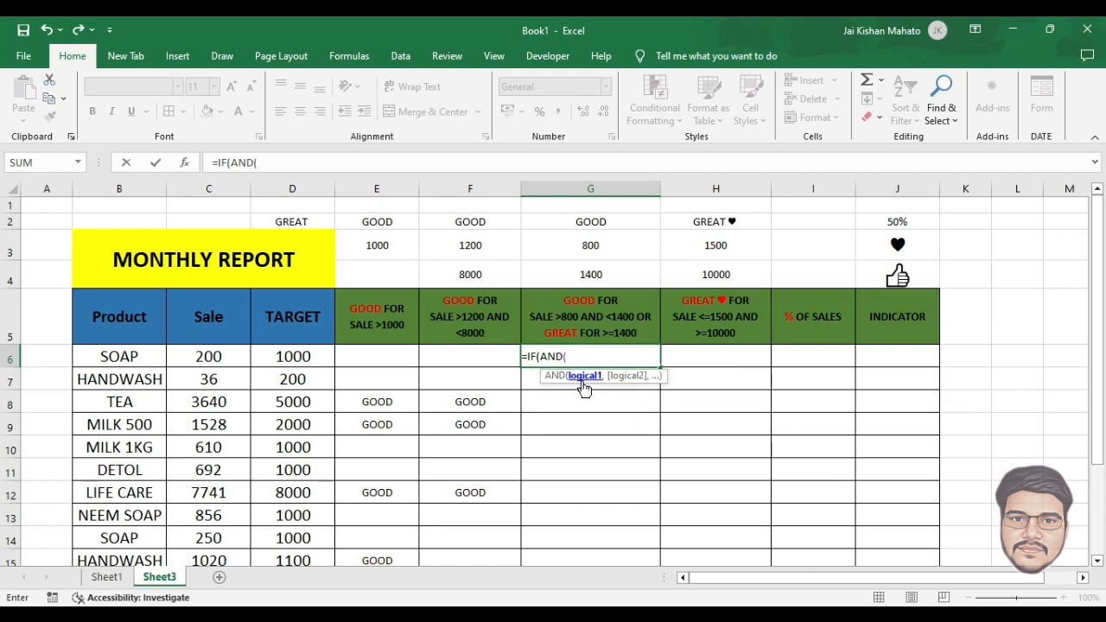
click(206, 357)
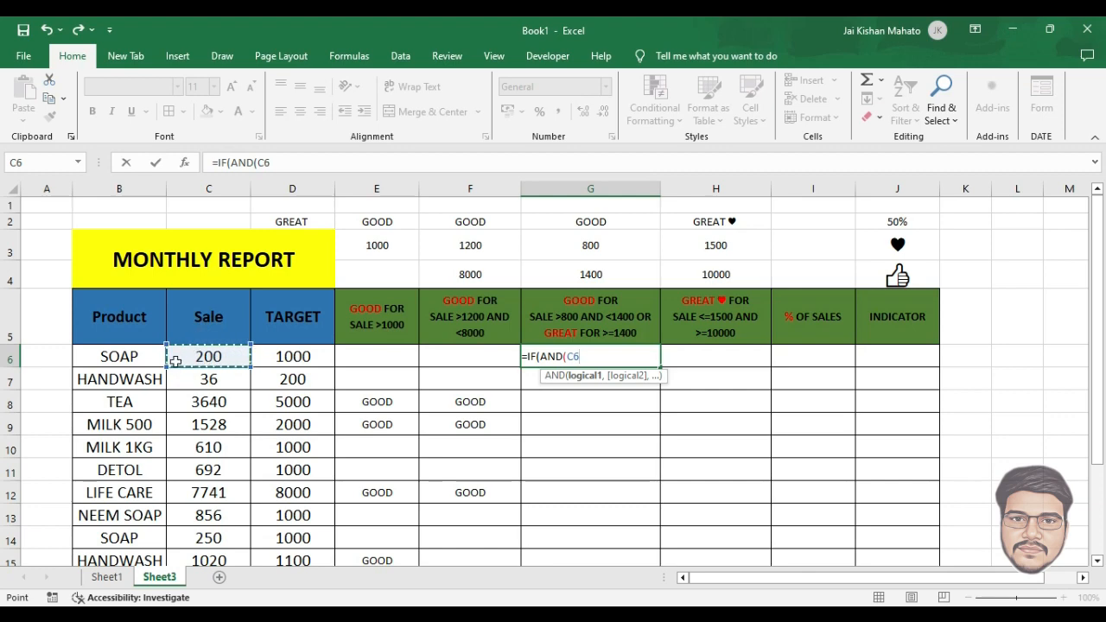
text(>)
click(604, 246)
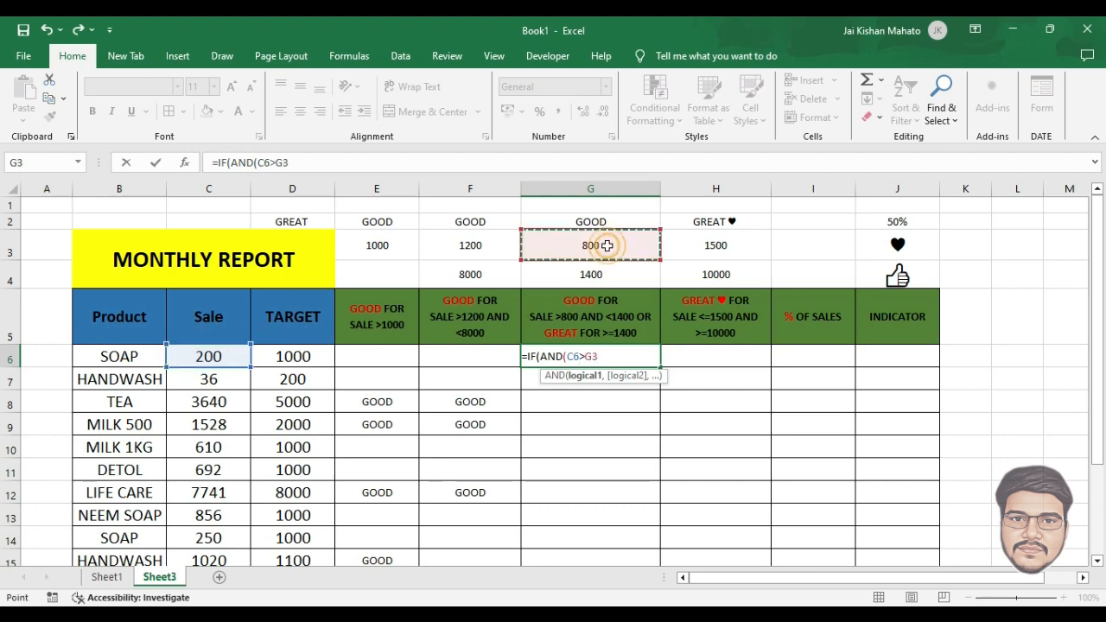
key(F4)
text(,)
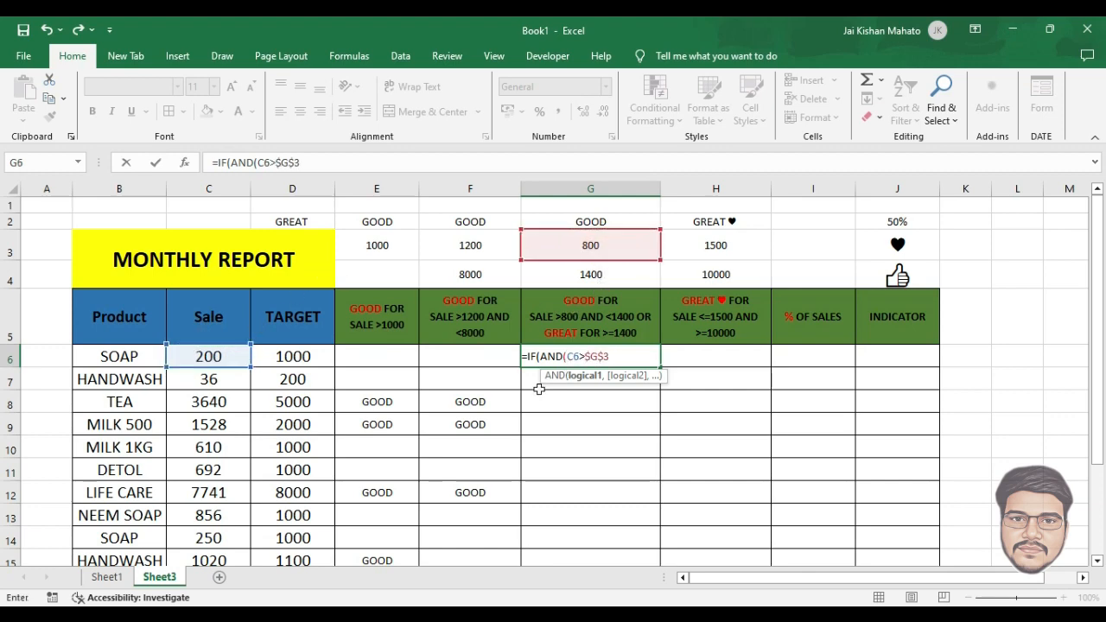
Add C6<$G$4 as the second AND condition in the G6 formula and close the AND function
click(208, 357)
text(<)
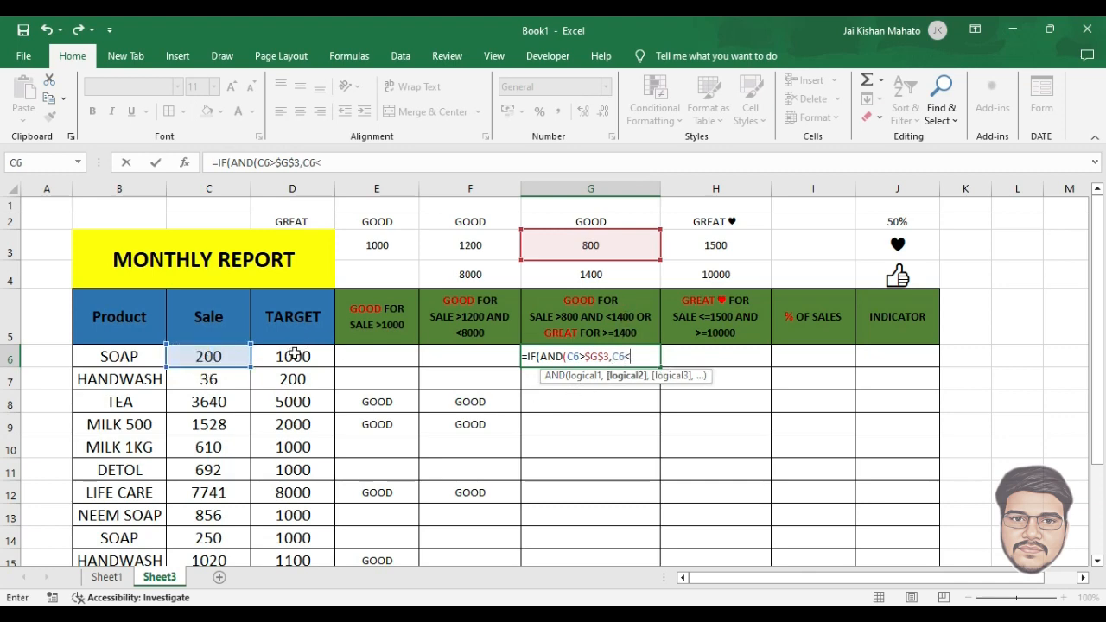
click(590, 275)
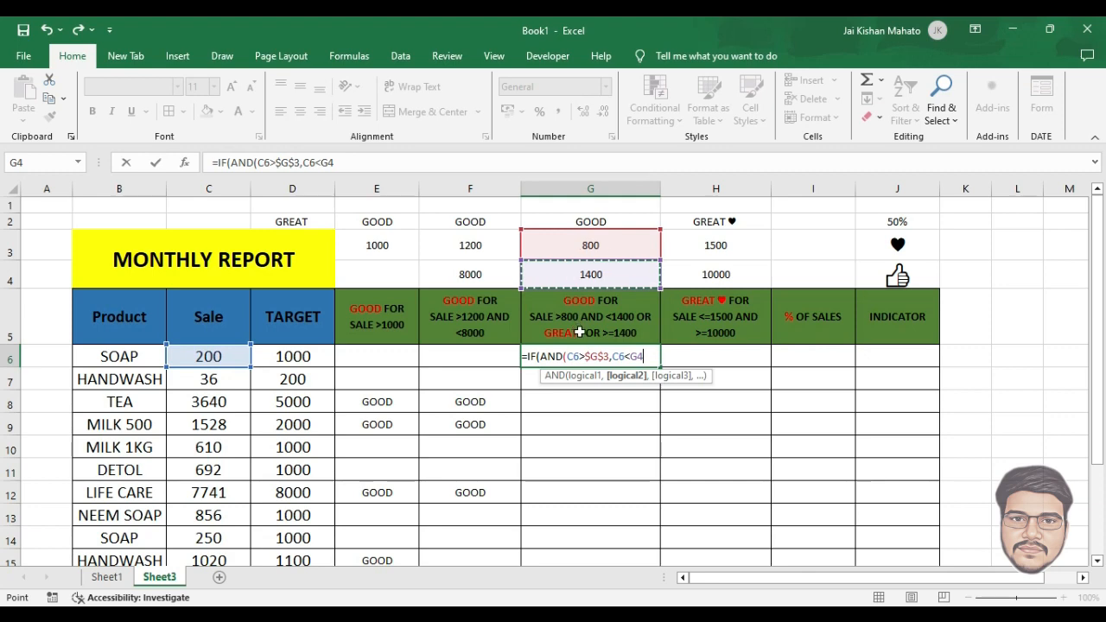
key(F4)
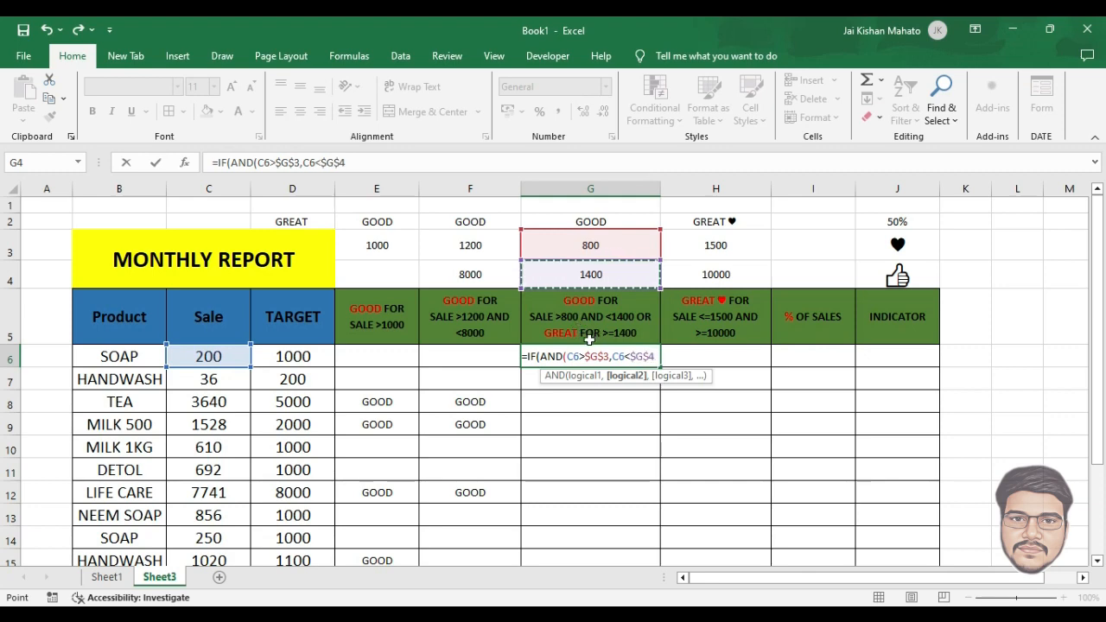
text())
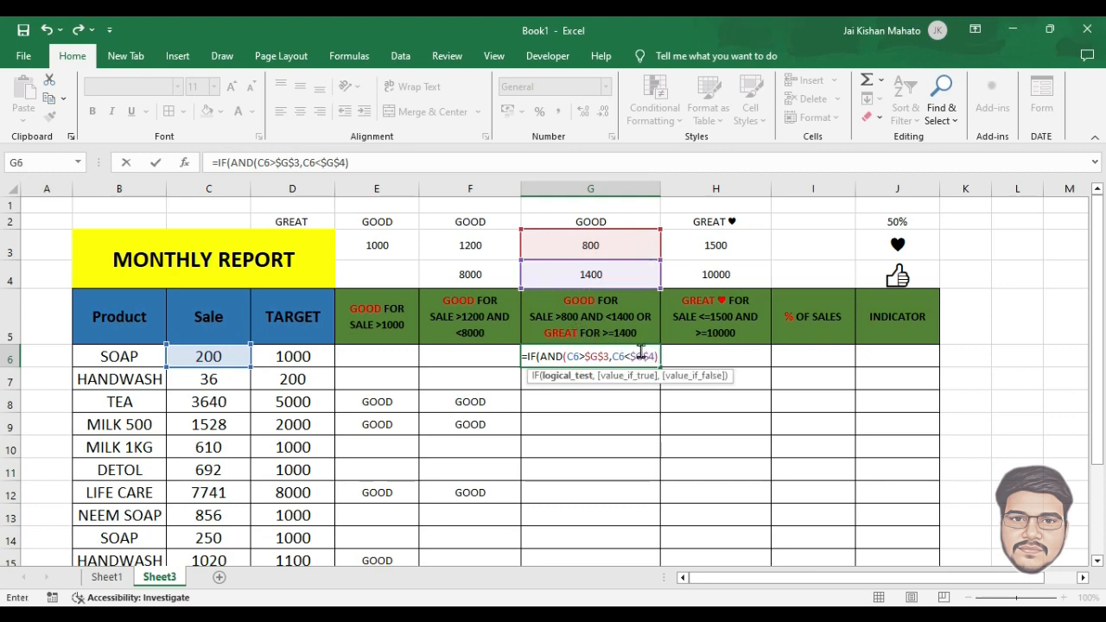
Make the G6 formula return $G$2 when both AND conditions are met
text(,)
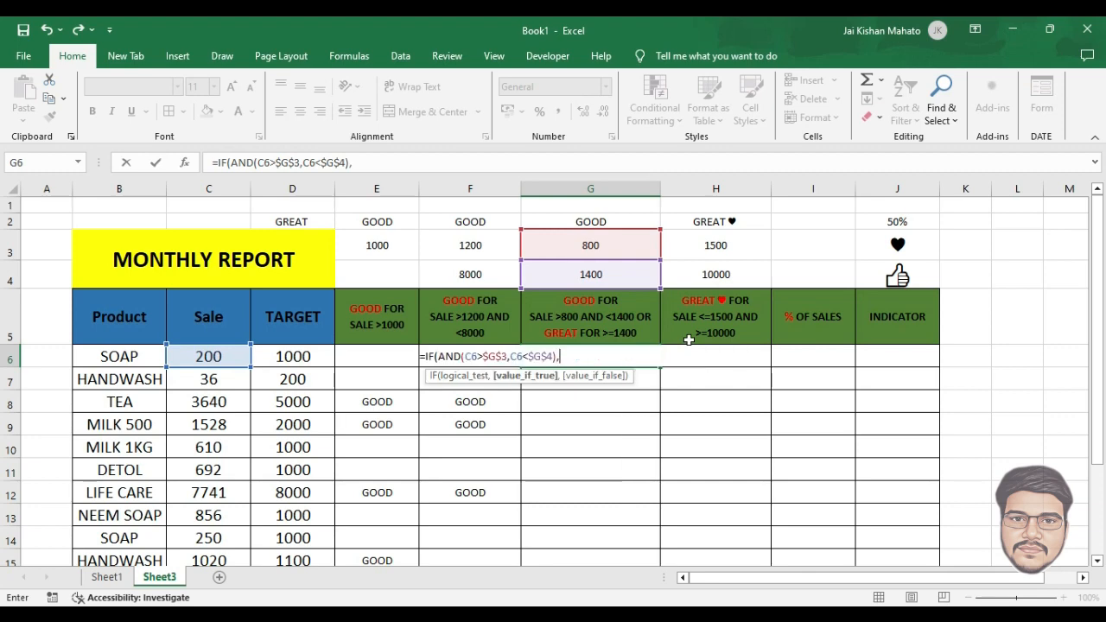
click(624, 219)
key(F4)
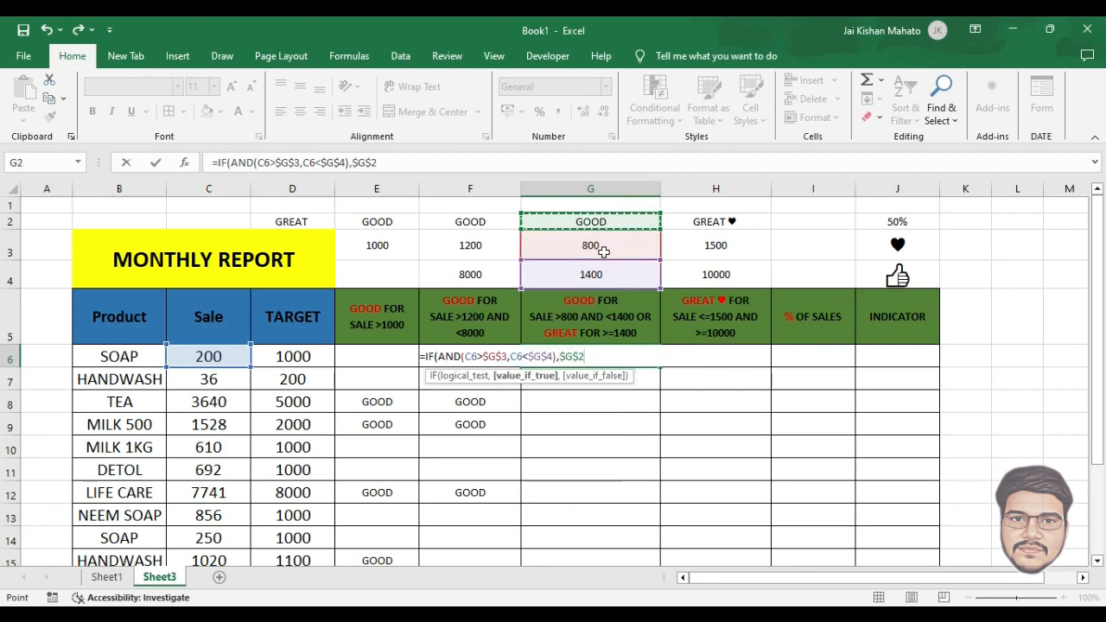
text(,)
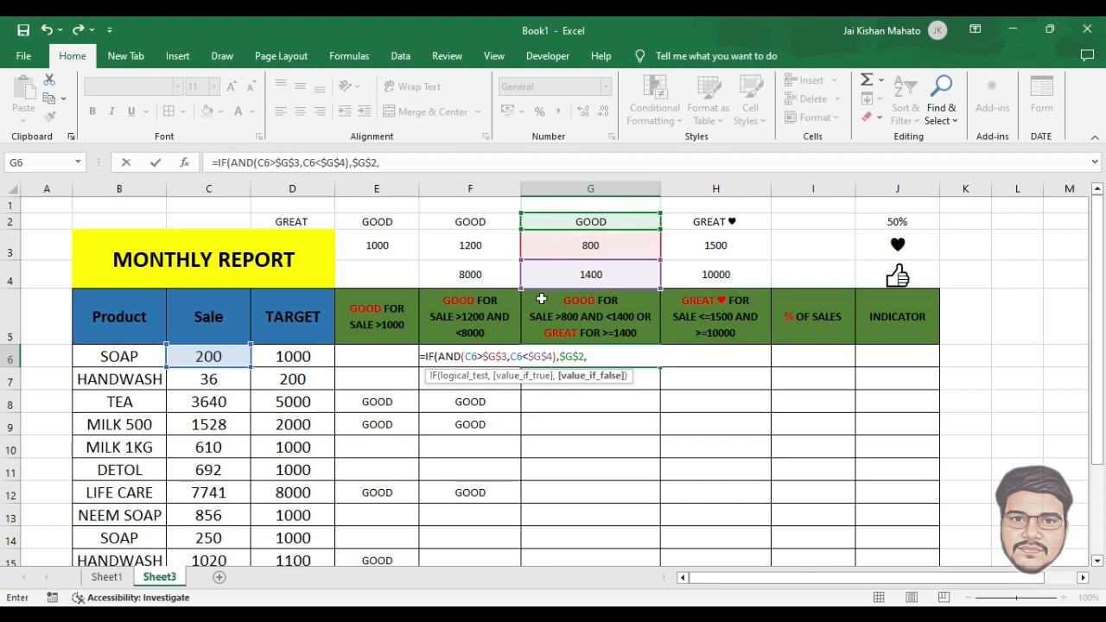
Nest a second IF as the false result of the G6 formula, testing C6>=$G$4
text(IF()
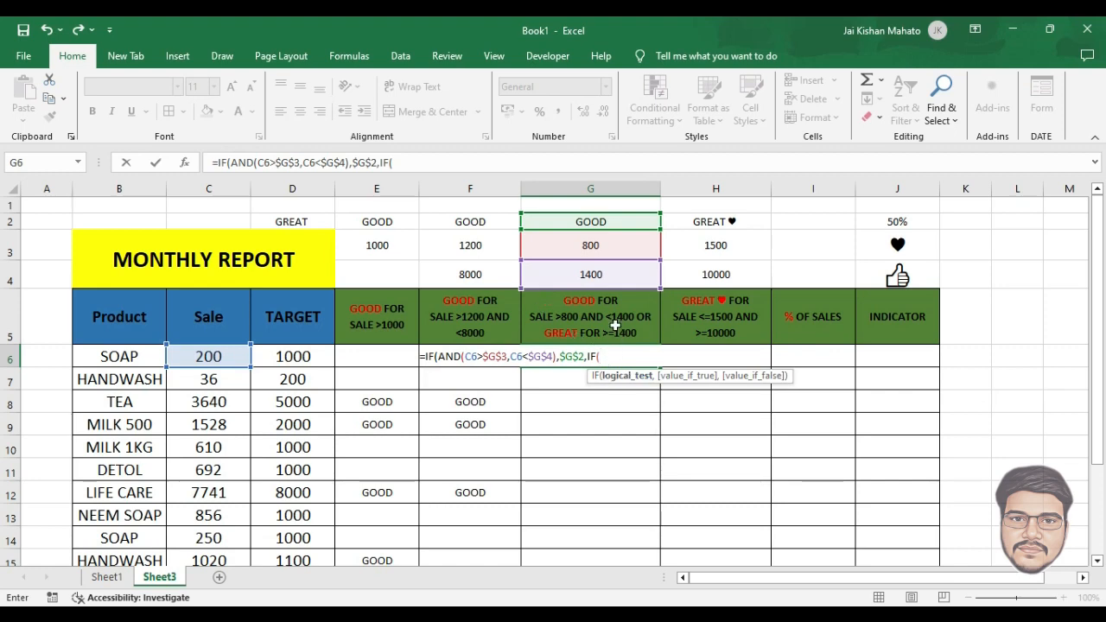
click(204, 361)
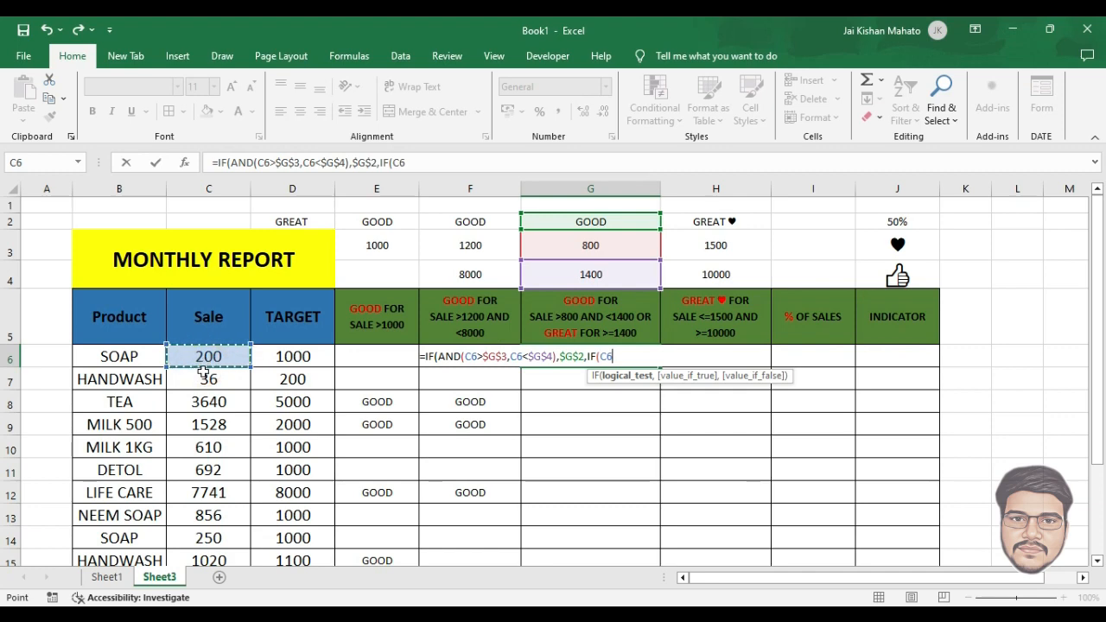
text(>)
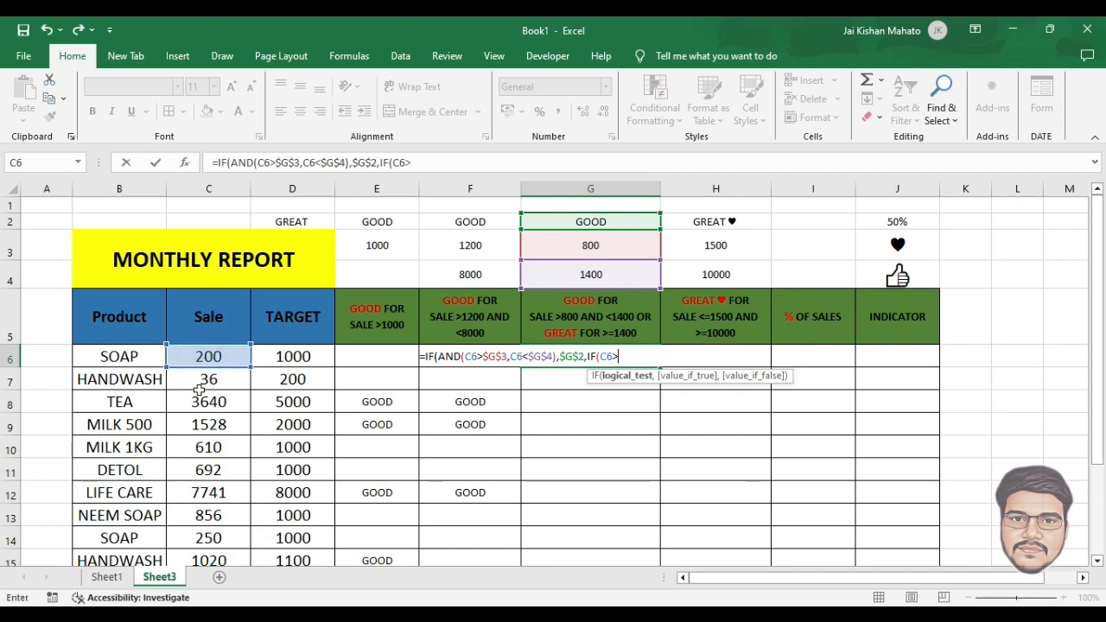
text(=)
click(553, 279)
key(F4)
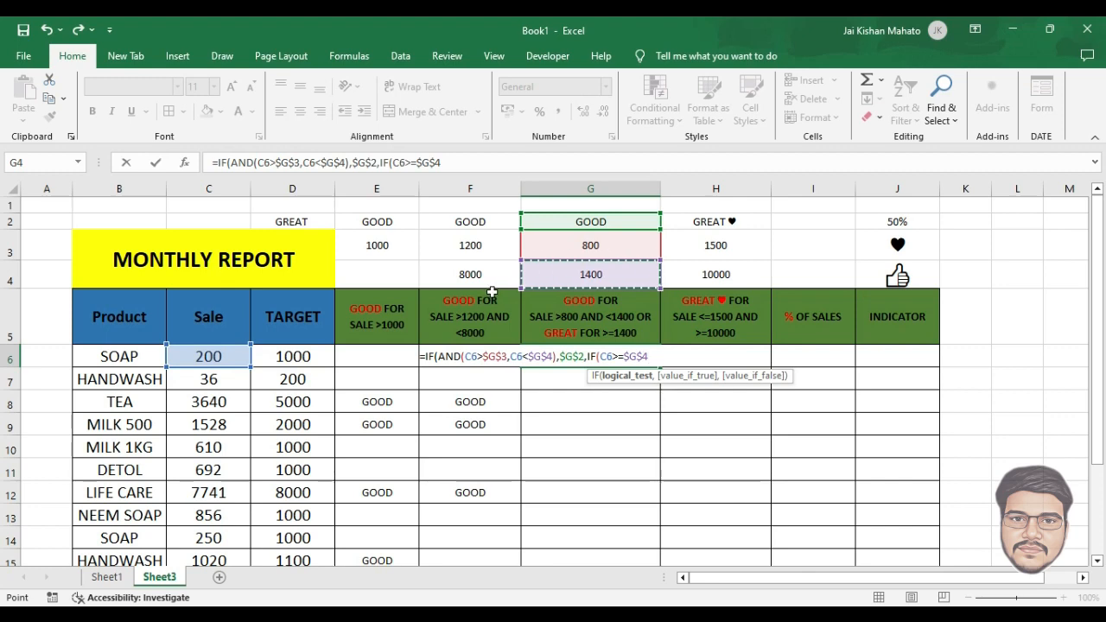
Complete the nested IF in G6 so it returns $D$2 when true and blank text ("") otherwise
text(,)
click(317, 221)
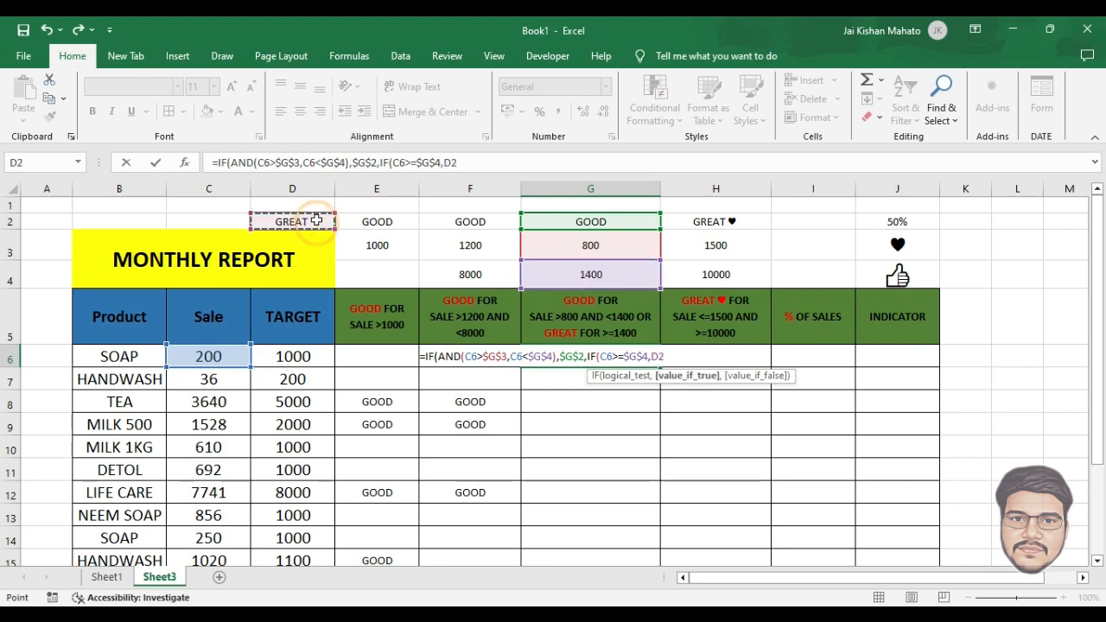
key(F4)
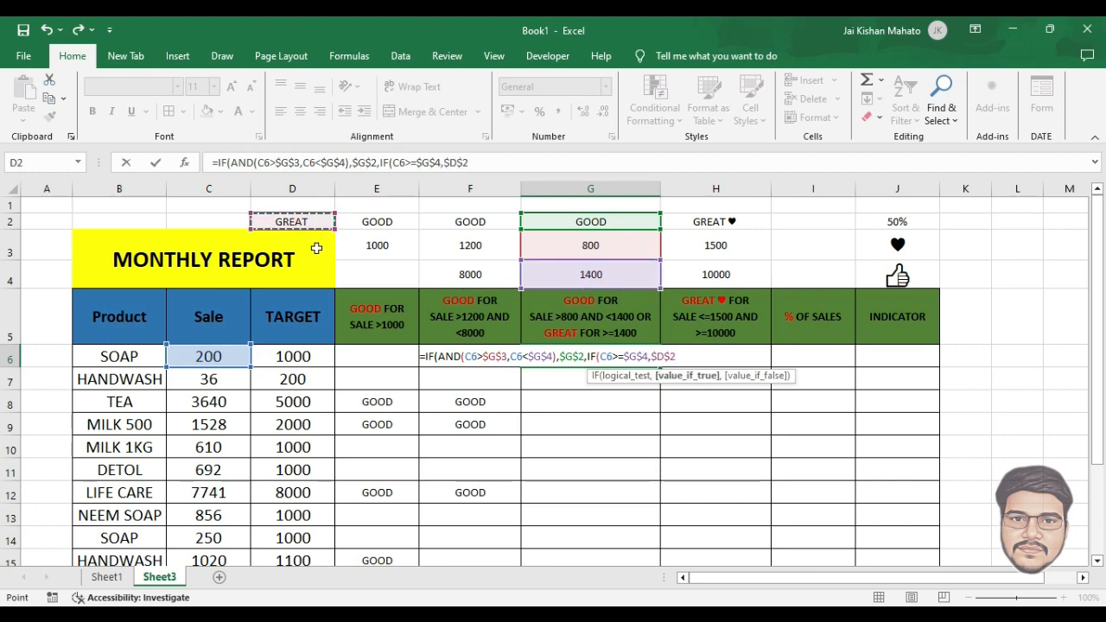
text(,)
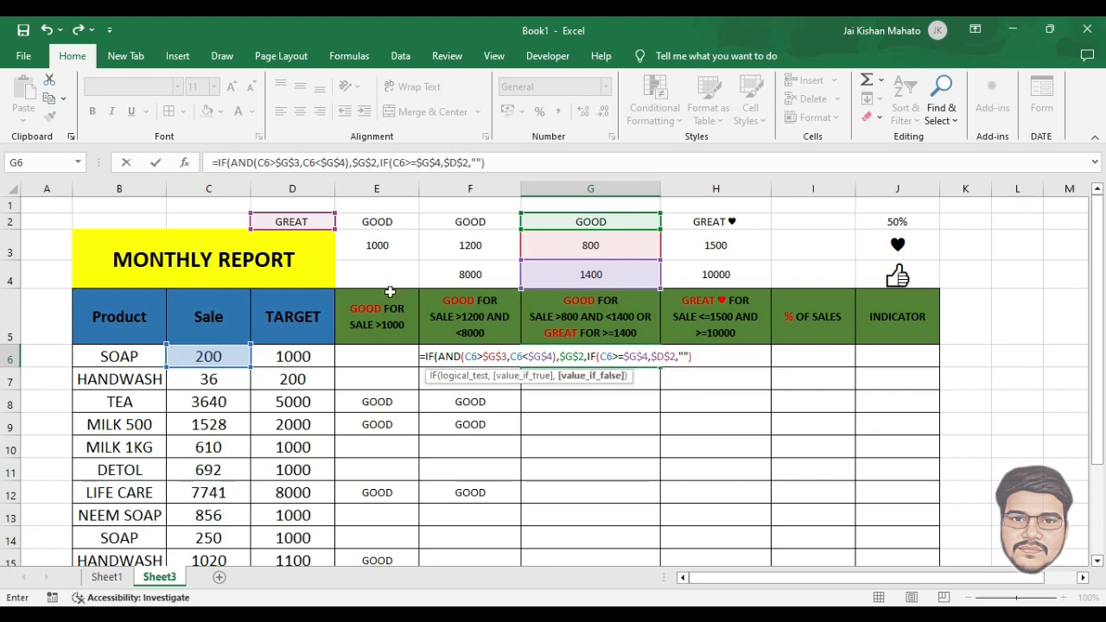
text())
key(Return)
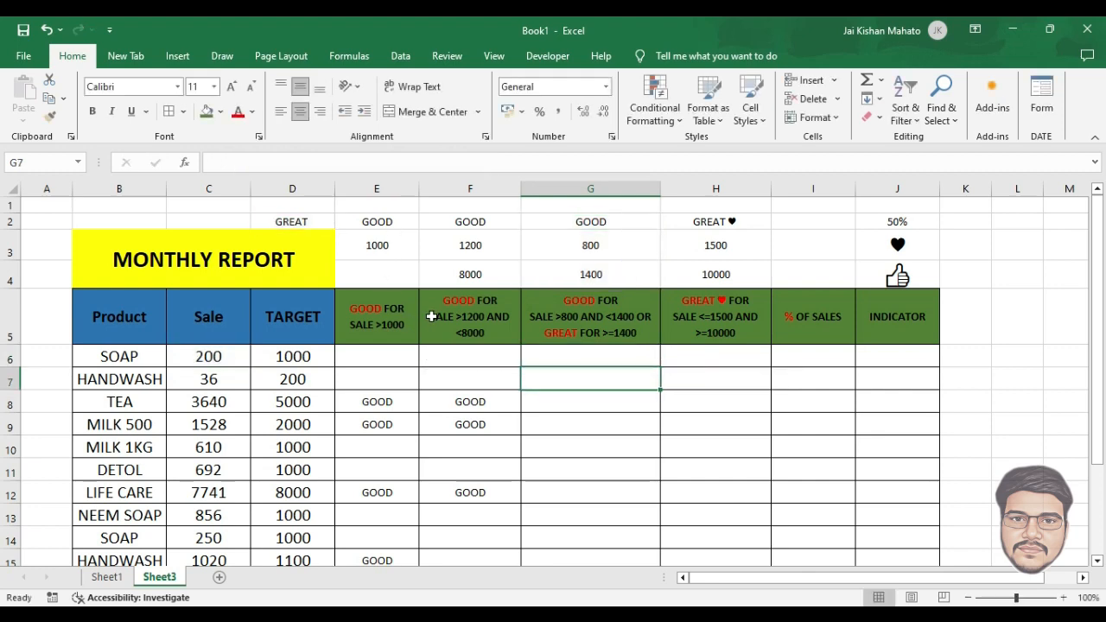
Fill the G6 formula down through G20 and check the results in the lower rows
click(653, 353)
double_click(661, 367)
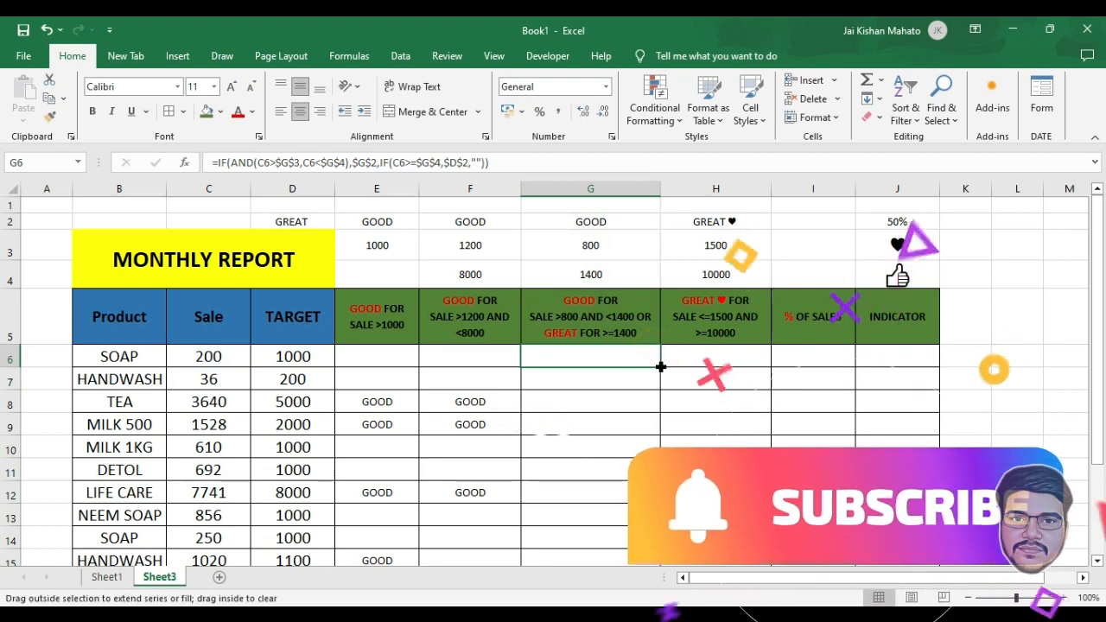
scroll(650, 436, down, 5)
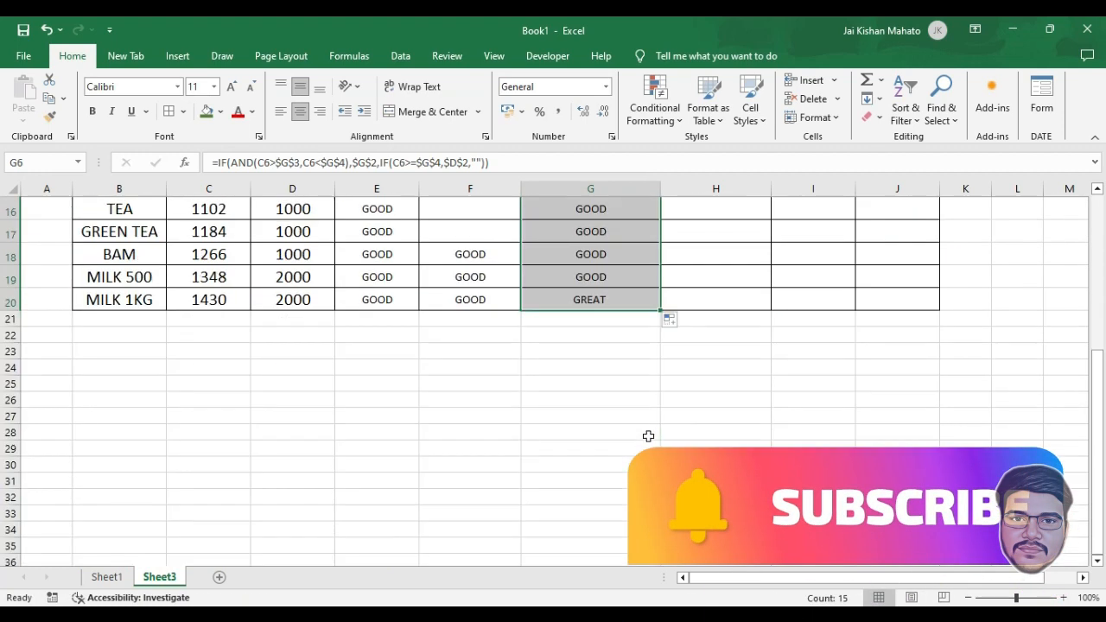
scroll(653, 439, up, 5)
Start an IF formula in H6 with a nested OR function as its logical test
click(716, 353)
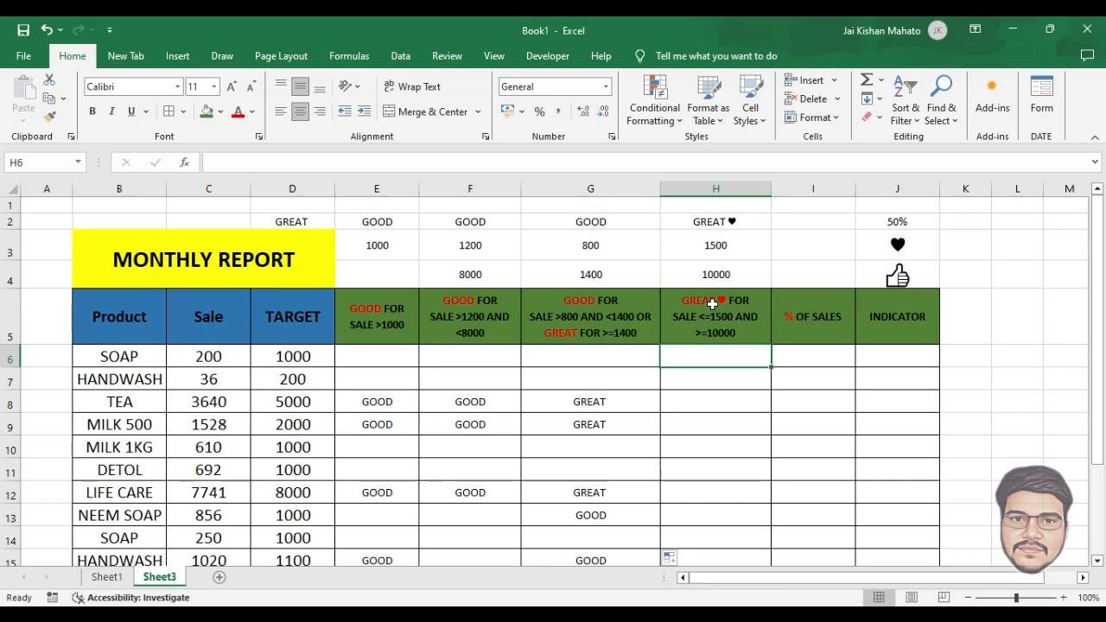
click(699, 351)
text(=)
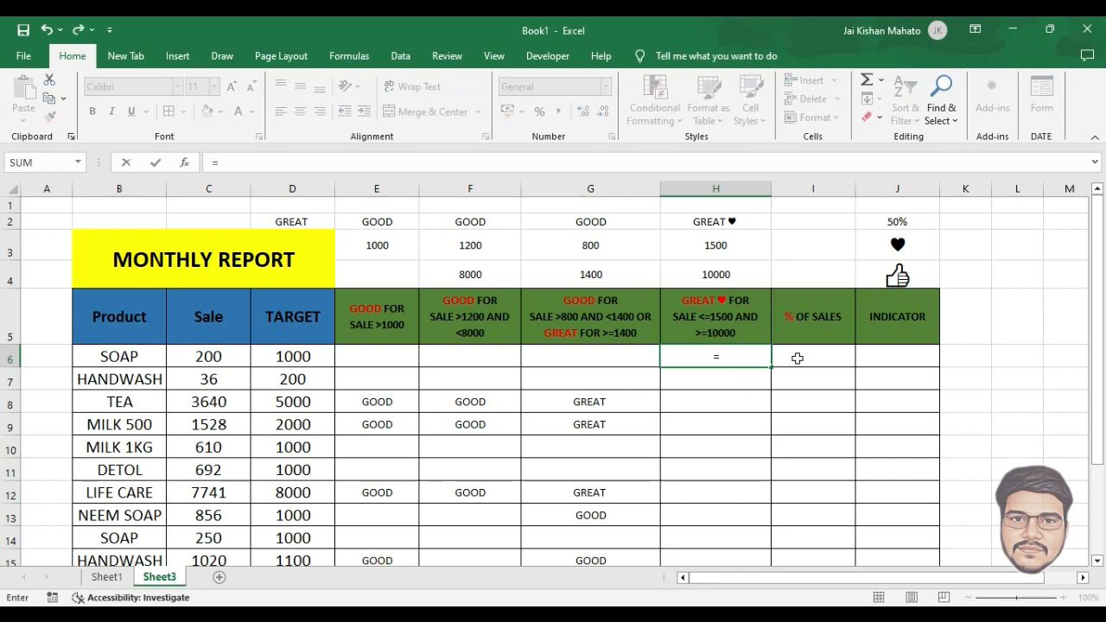
text(if)
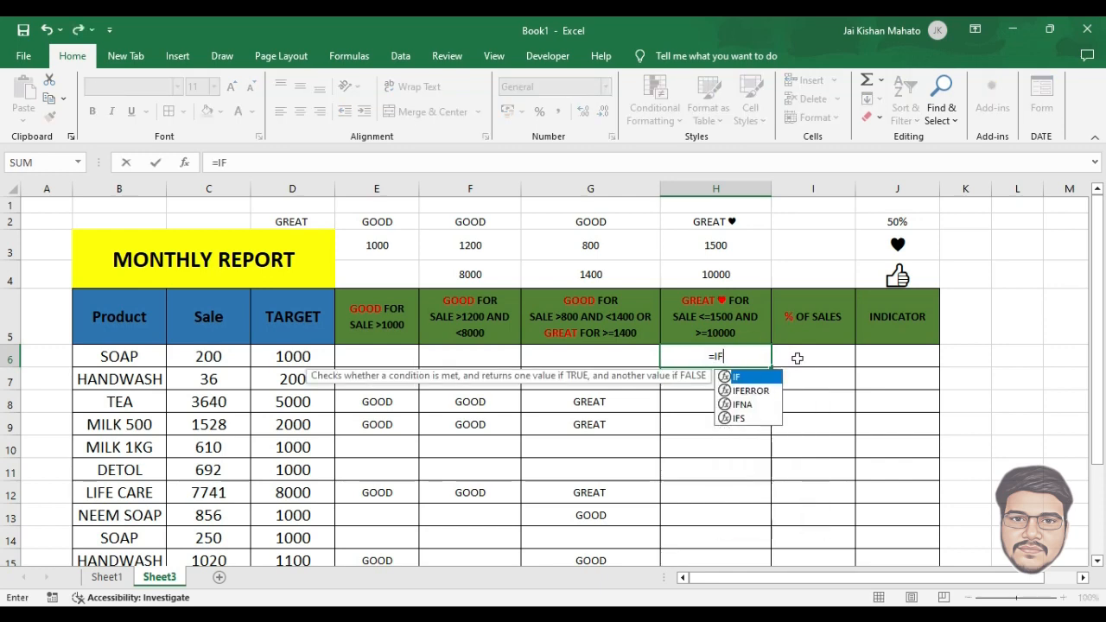
key(Tab)
text(OR)
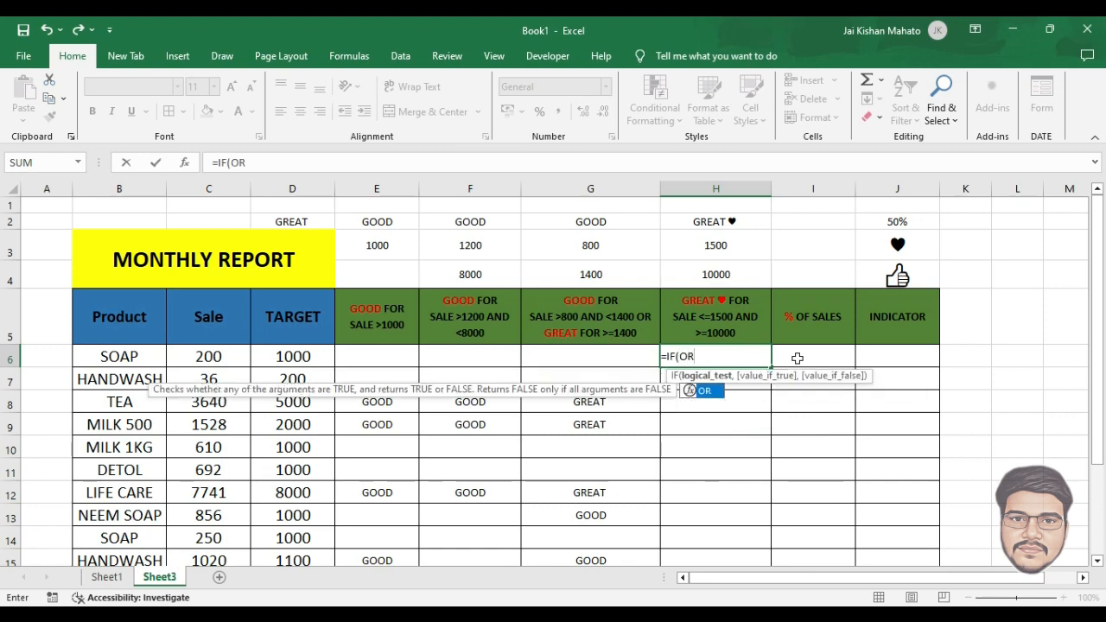
key(Tab)
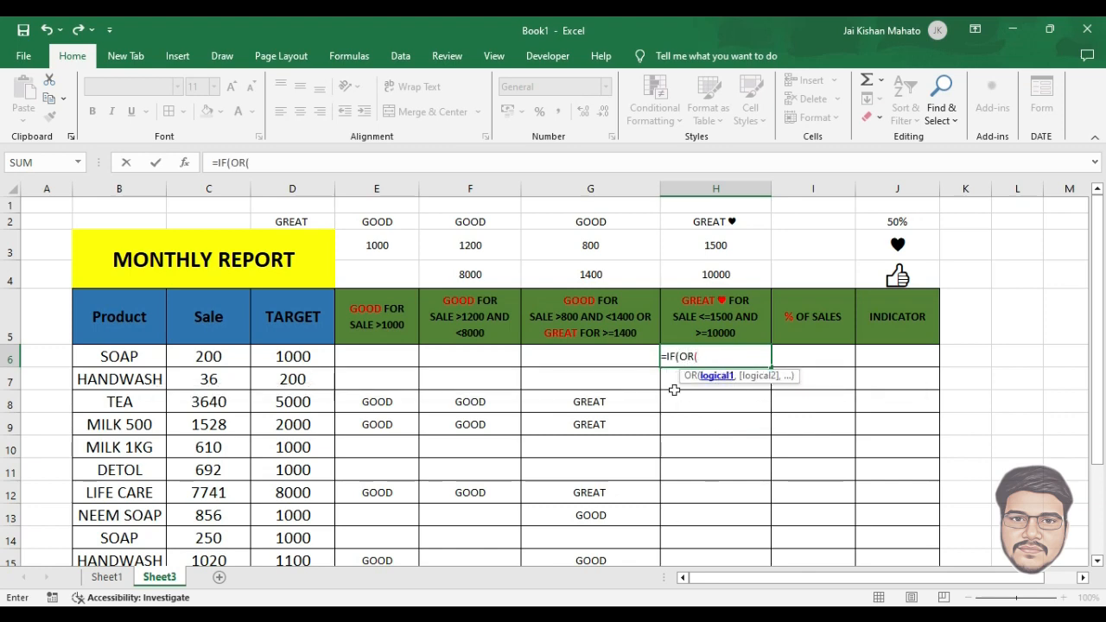
Enter C6<=$H$3 as the first OR condition in the H6 formula, with an absolute threshold reference
click(211, 350)
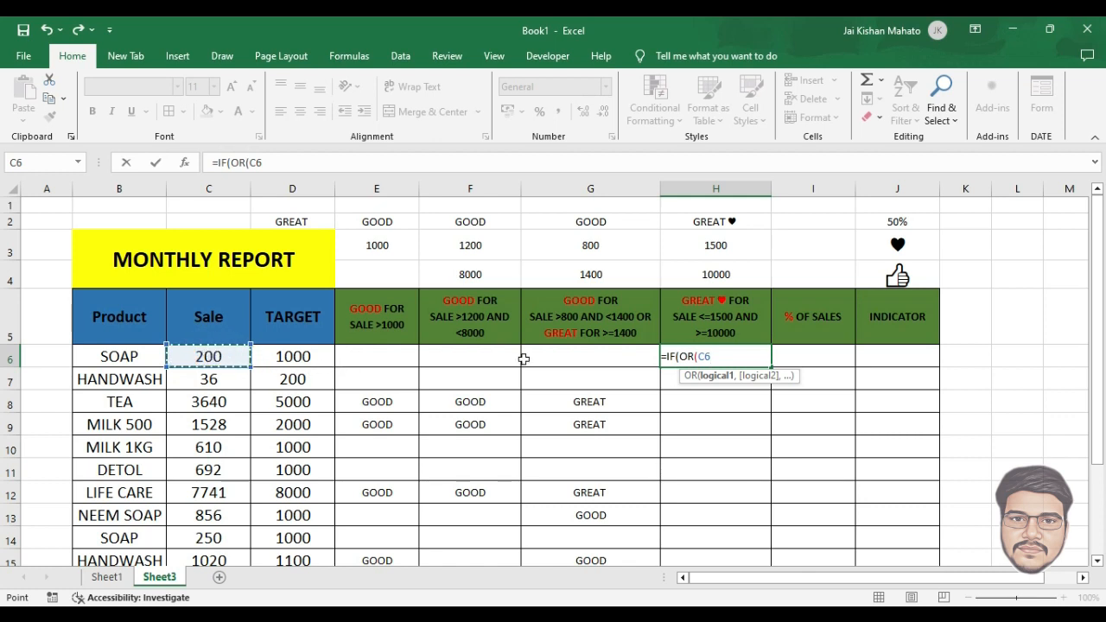
text(<)
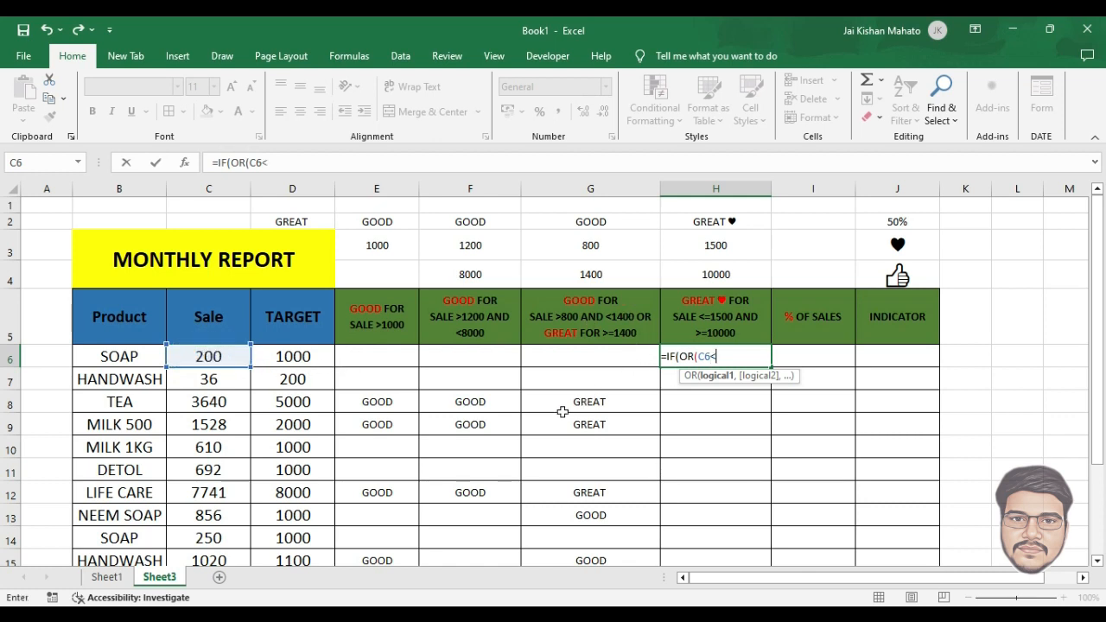
text(=)
click(737, 255)
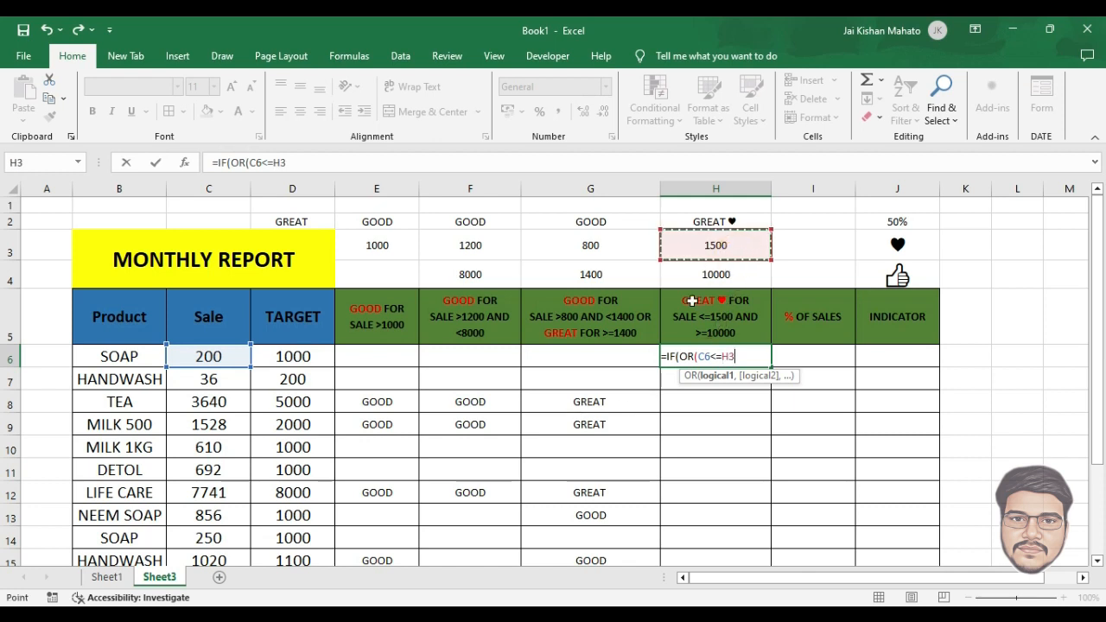
text(,)
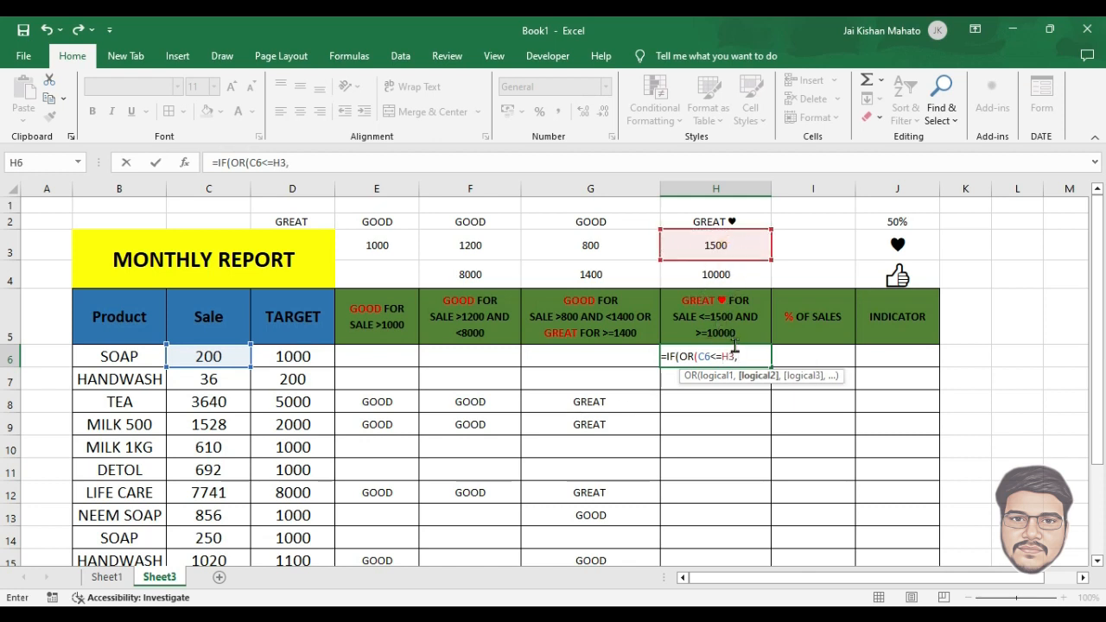
key(BackSpace)
key(F4)
Add C6>=$H$4 as the second OR condition in the H6 formula, with an absolute threshold reference, and close the OR function
text(,)
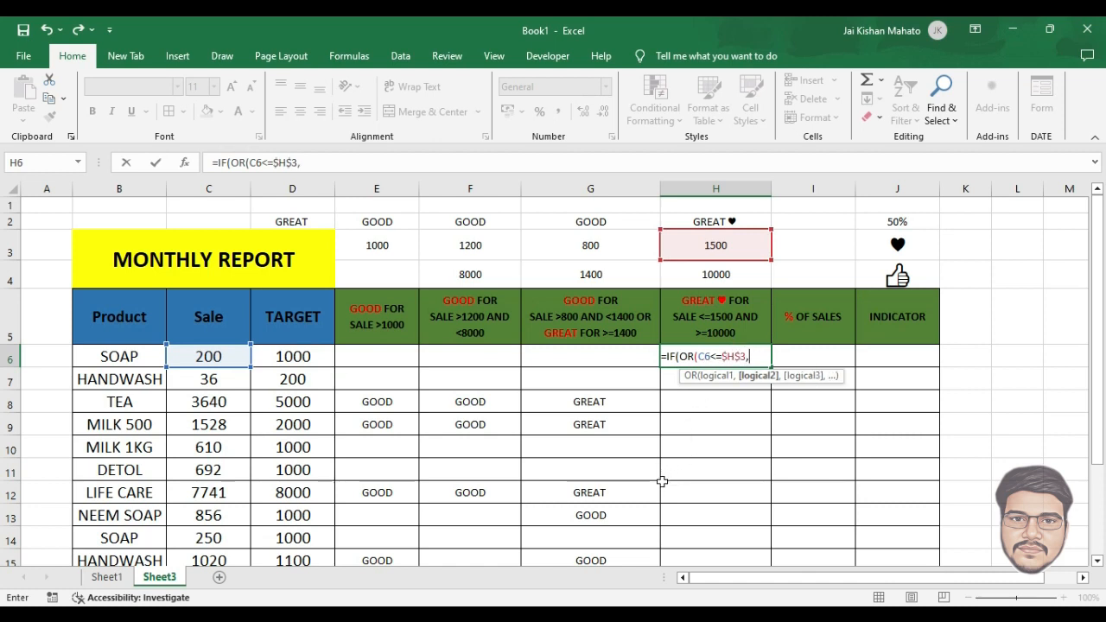
click(222, 358)
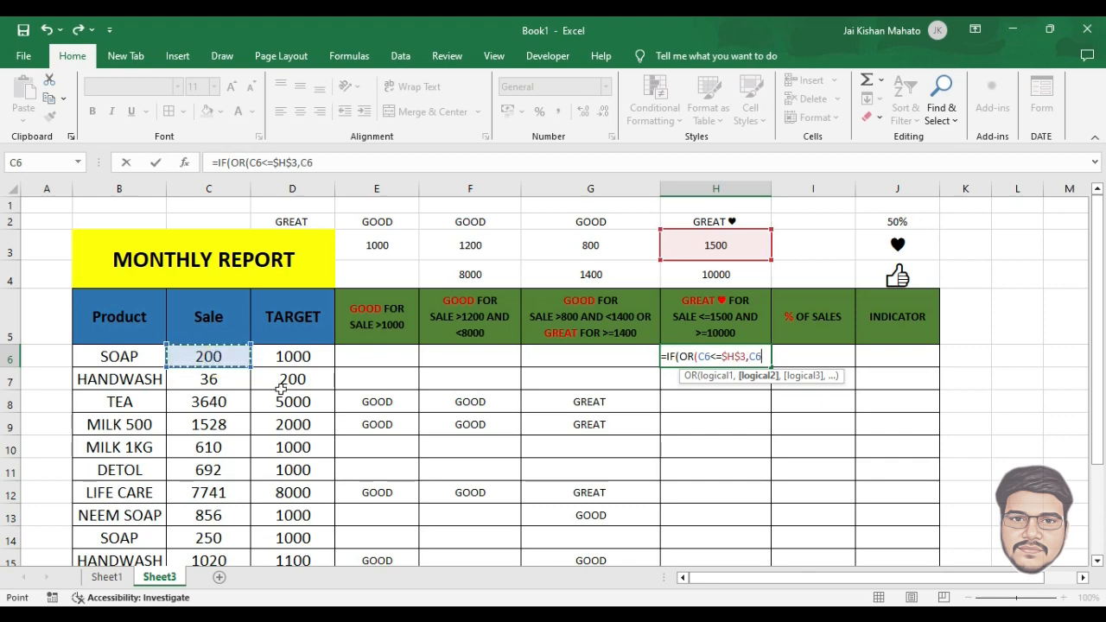
text(>=)
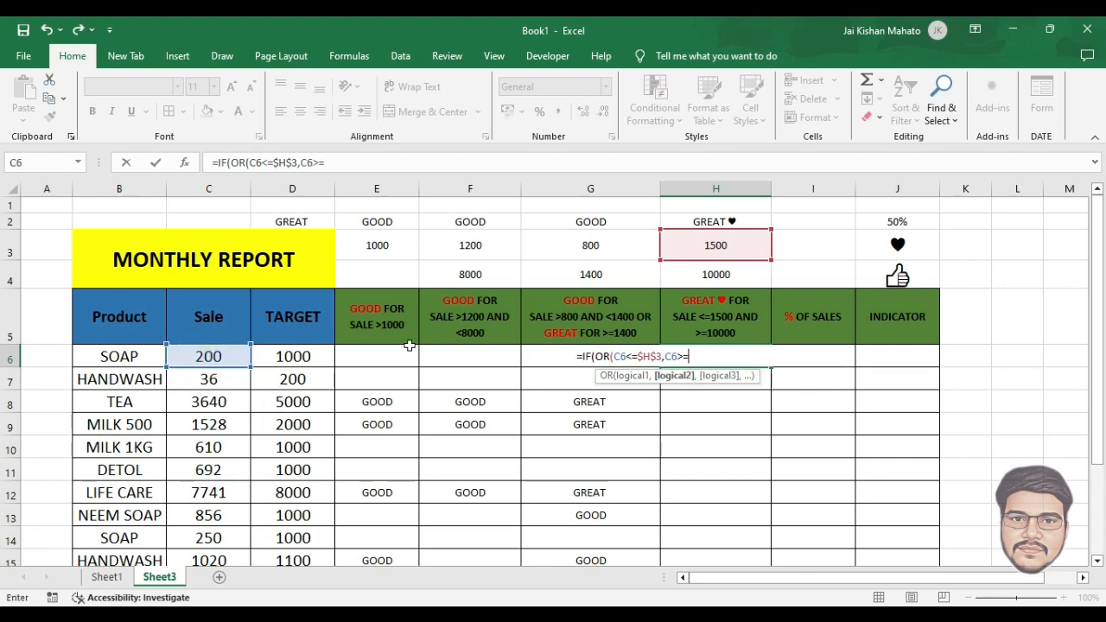
click(731, 276)
key(F4)
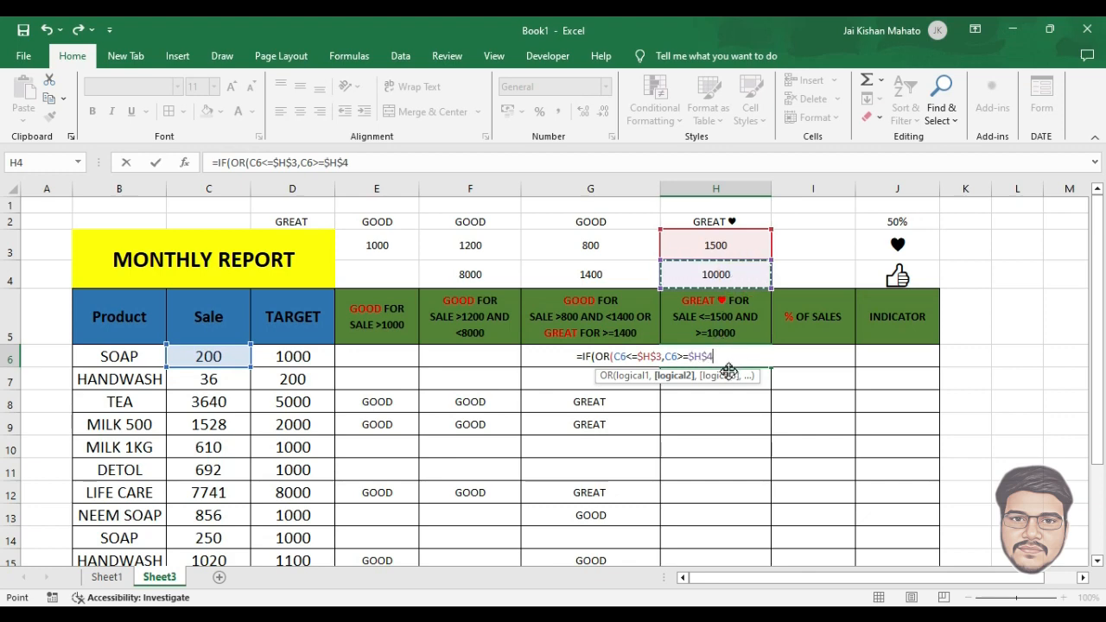
text())
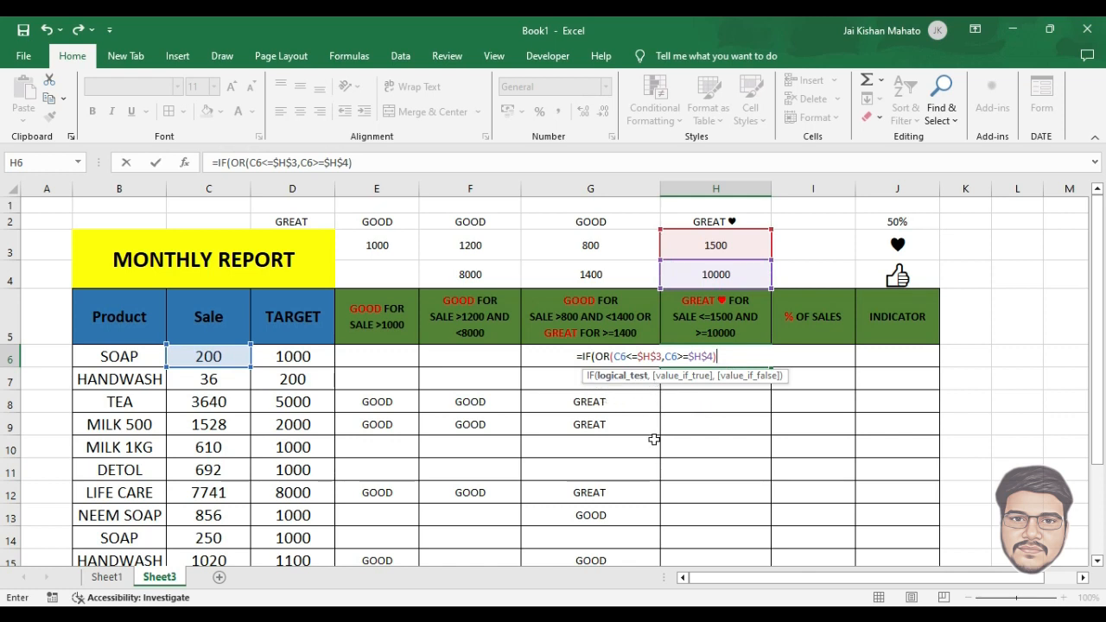
Complete the H6 formula so it returns $H$2 when true and blank text ("") otherwise
text(,)
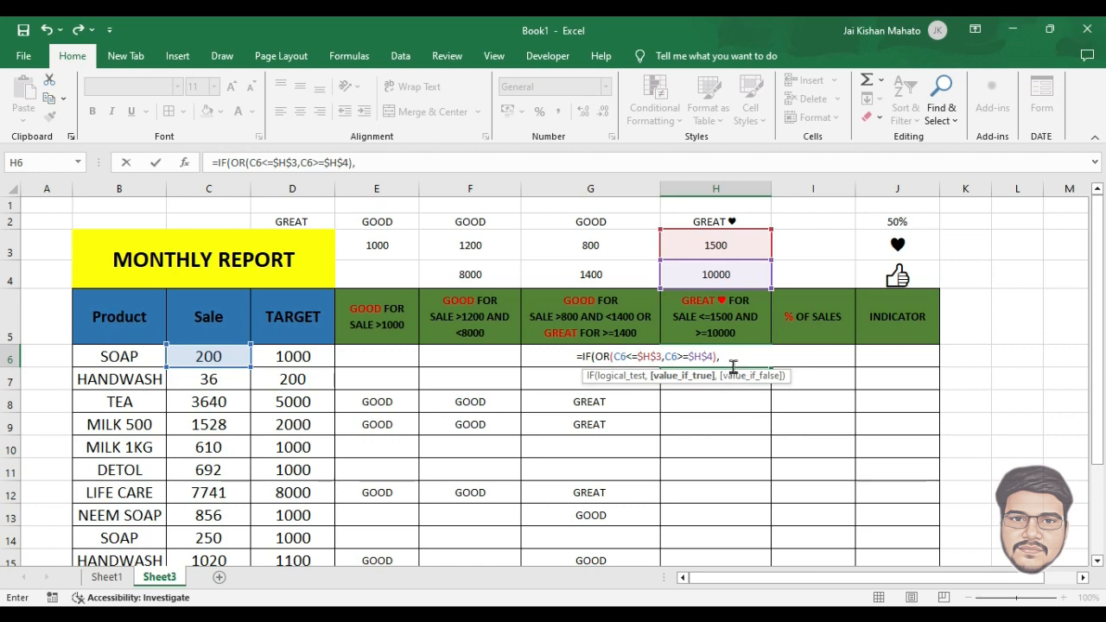
click(743, 221)
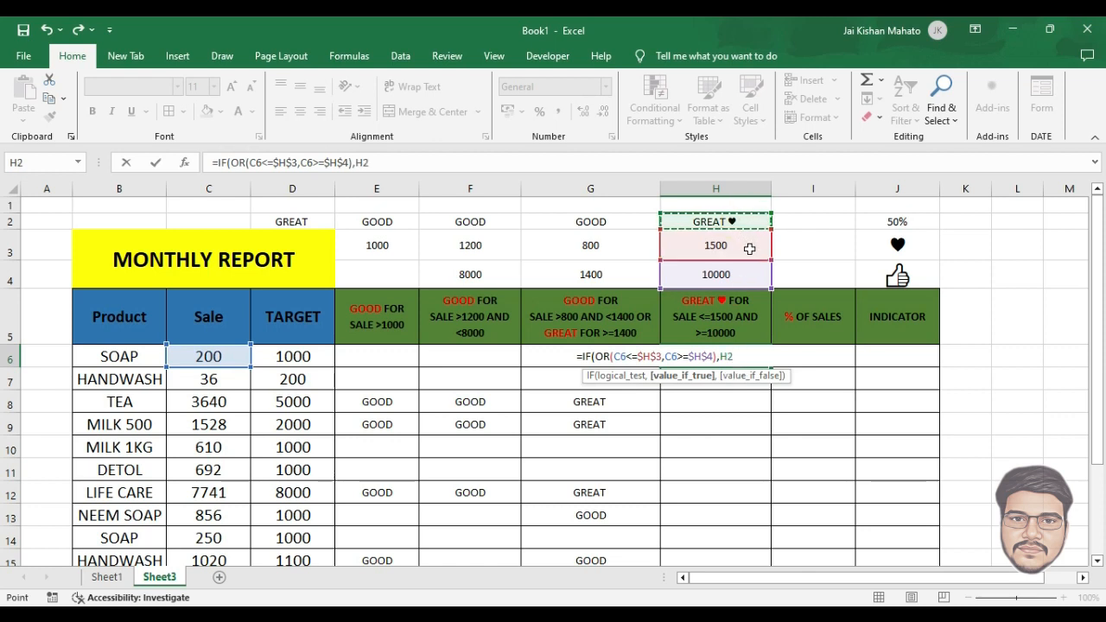
key(F4)
text(,)
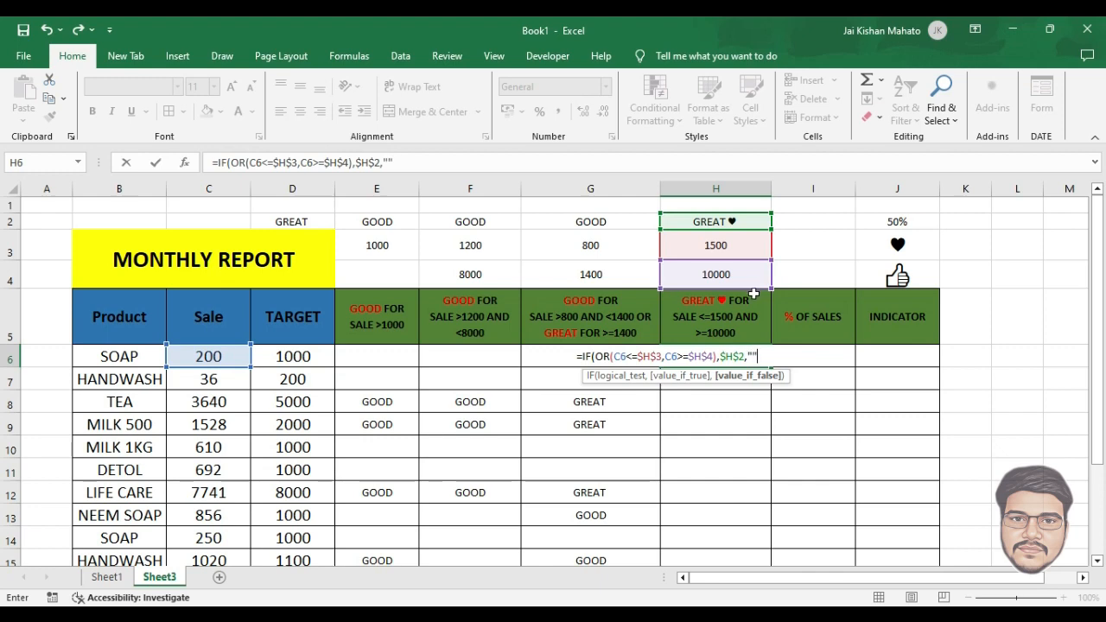
text(""))
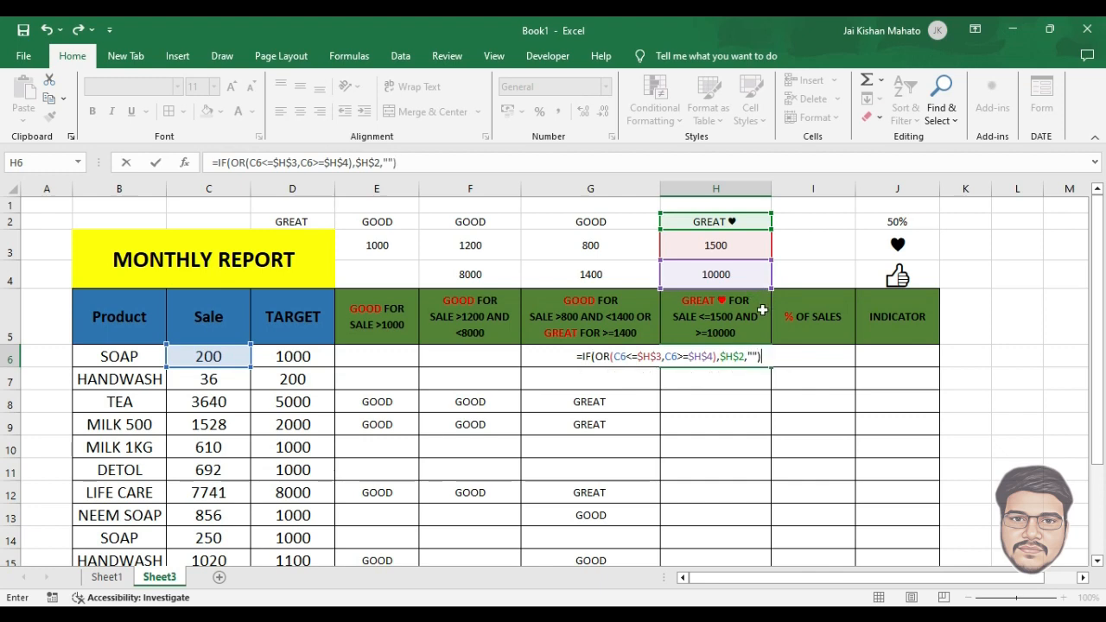
key(Return)
Fill the H6 formula down through H20 and check the results in the lower rows
click(765, 351)
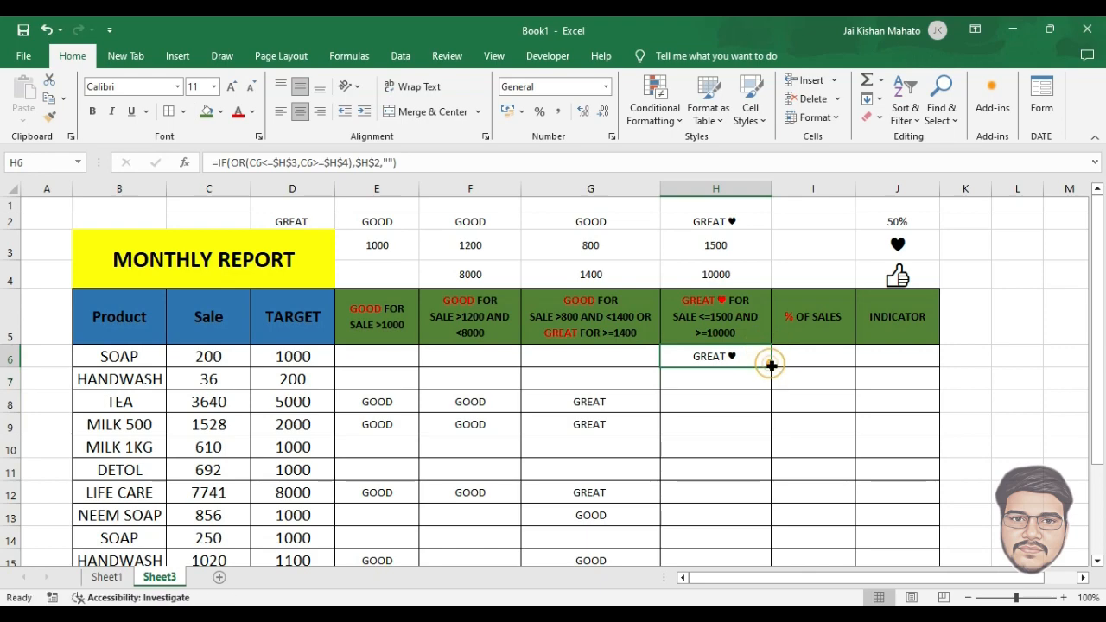
double_click(771, 365)
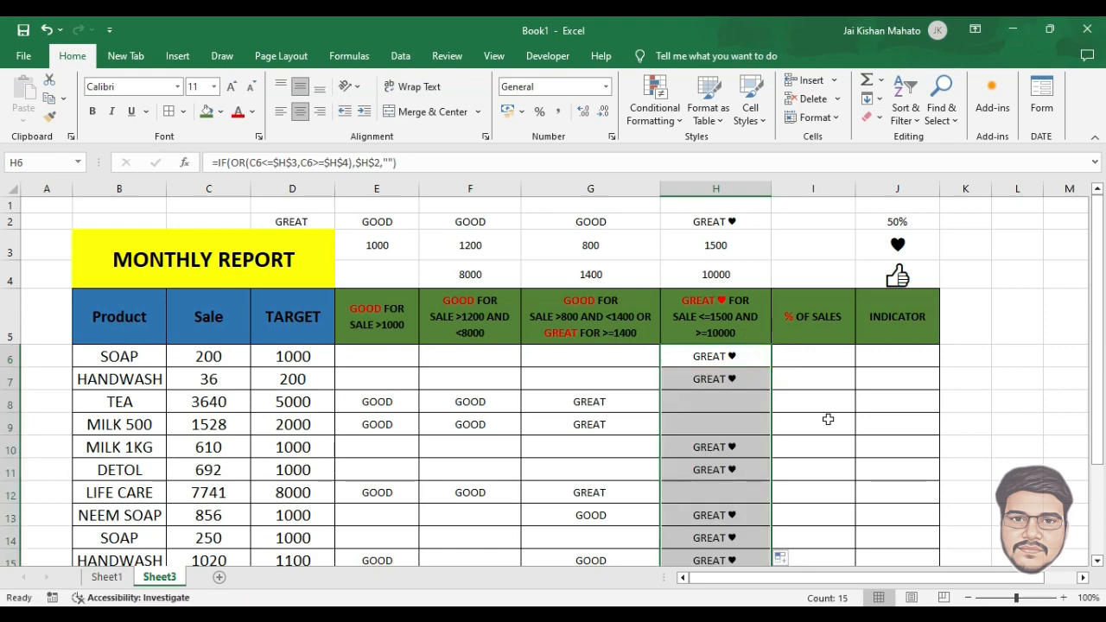
scroll(764, 406, down, 3)
scroll(810, 426, up, 3)
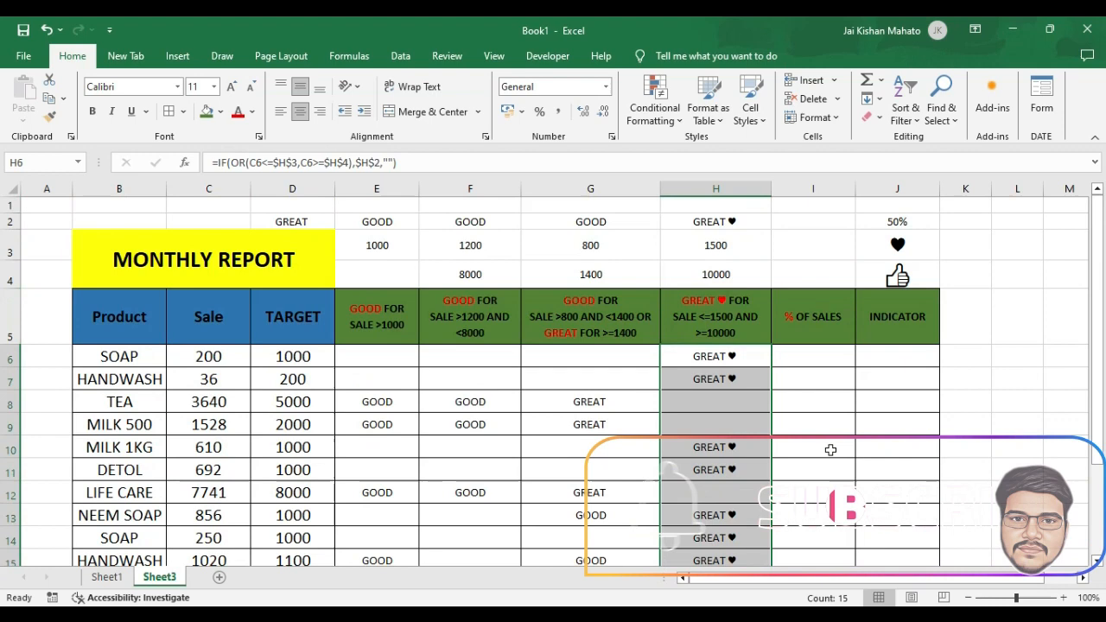
Calculate the % of Sales in I6 with =C6/D6 and fill the formula down through I20
click(813, 359)
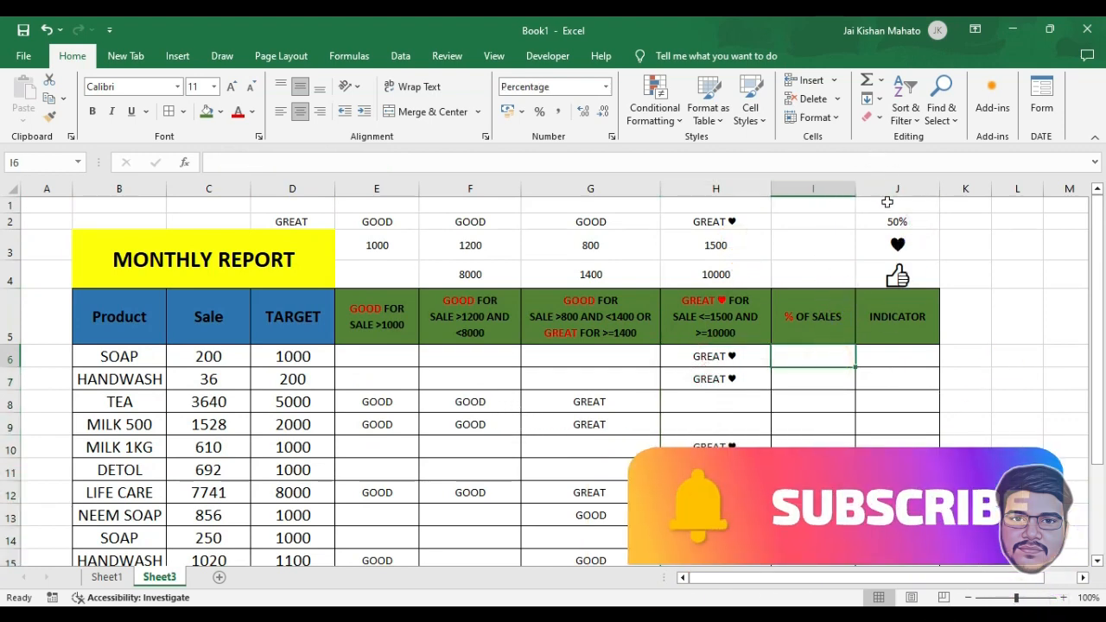
text(=)
click(207, 354)
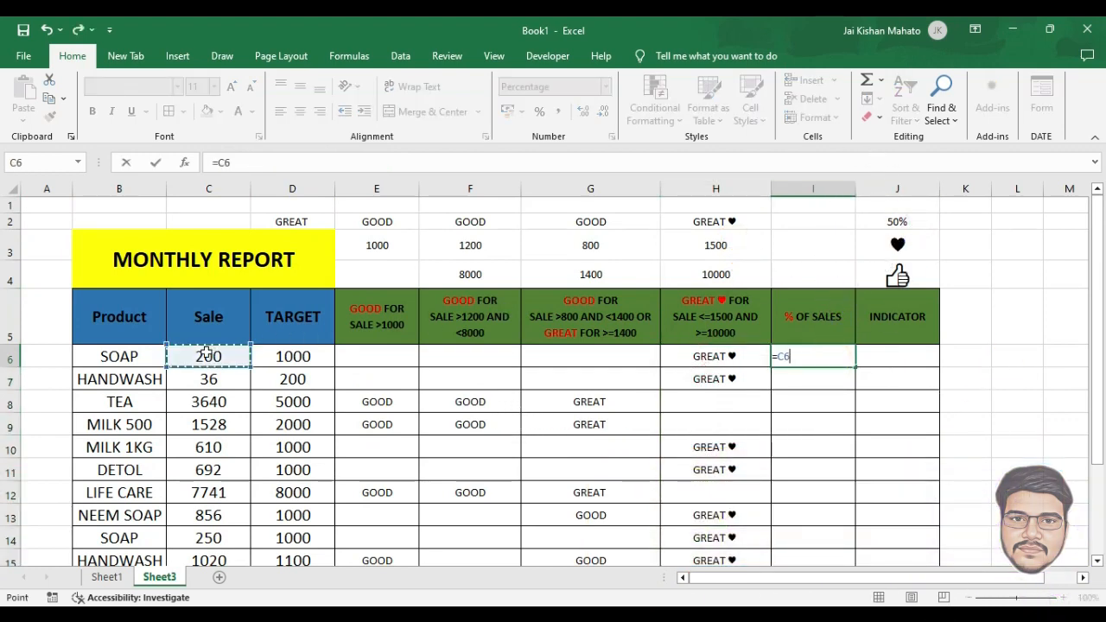
text(/)
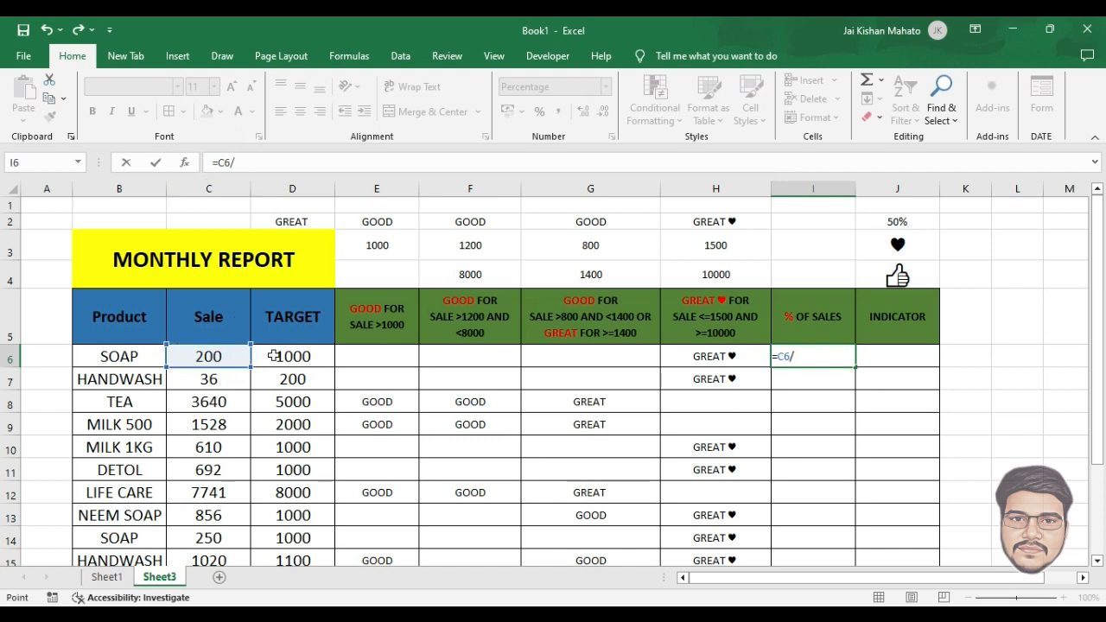
click(276, 354)
key(Return)
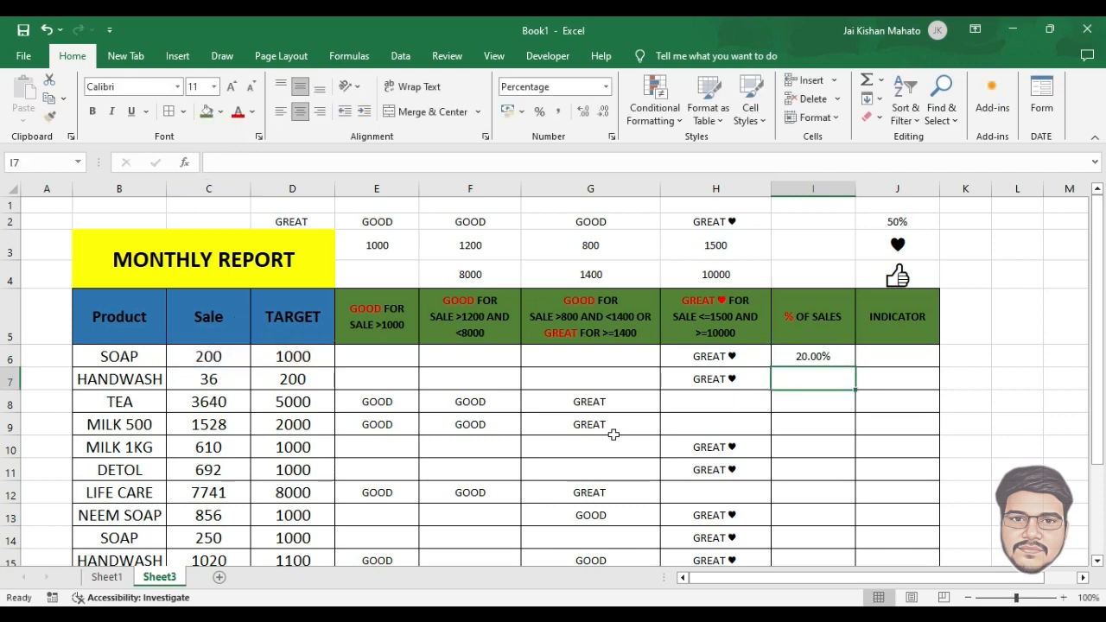
click(781, 363)
double_click(855, 367)
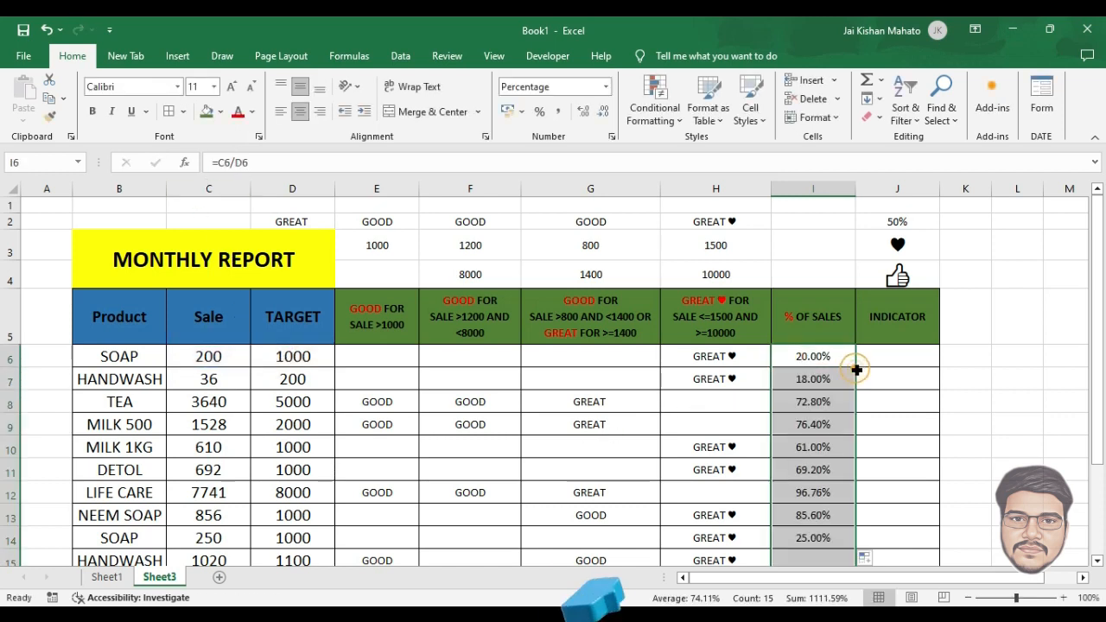
Start an IF formula in J6 with I6>$J$2 as its logical test, using an absolute reference to the 50% cell
click(895, 350)
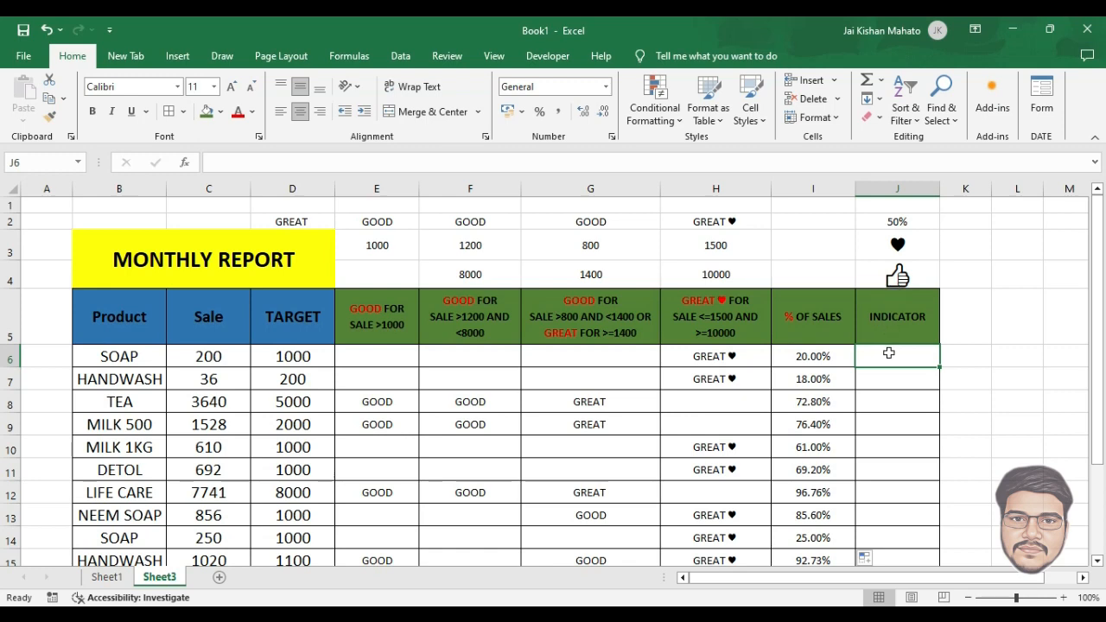
text(=)
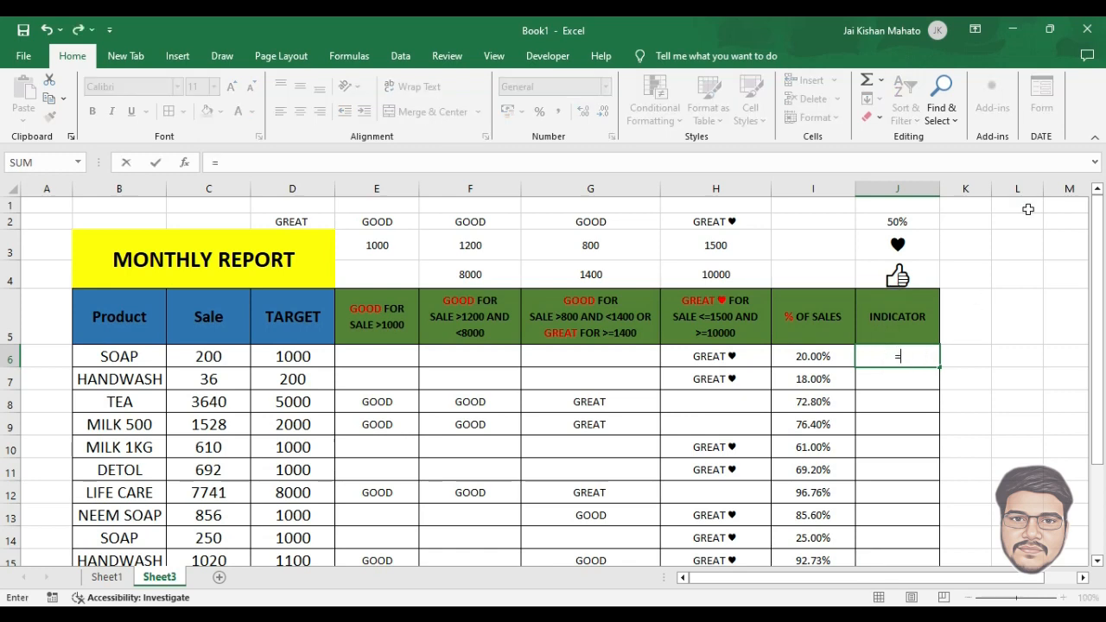
text(IF()
click(817, 356)
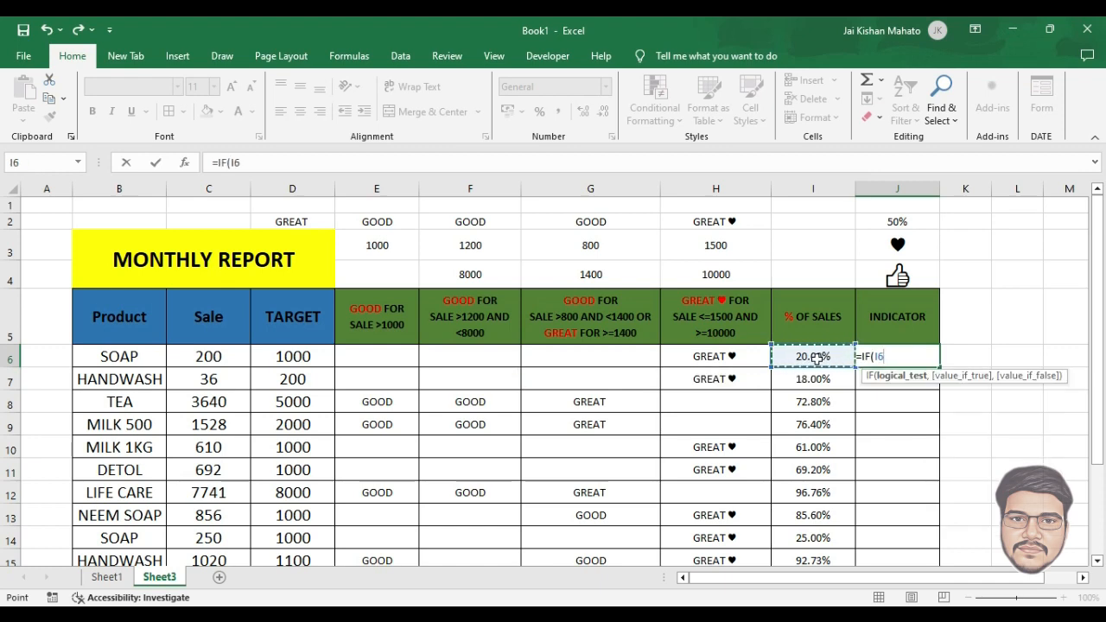
text(>)
click(903, 225)
key(F4)
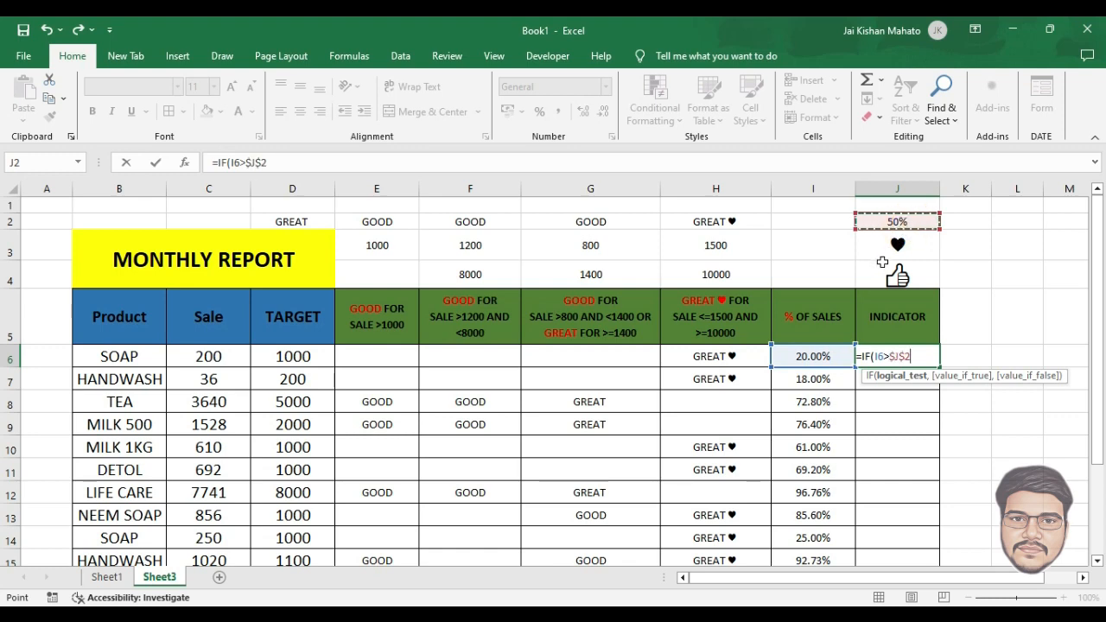
text(,)
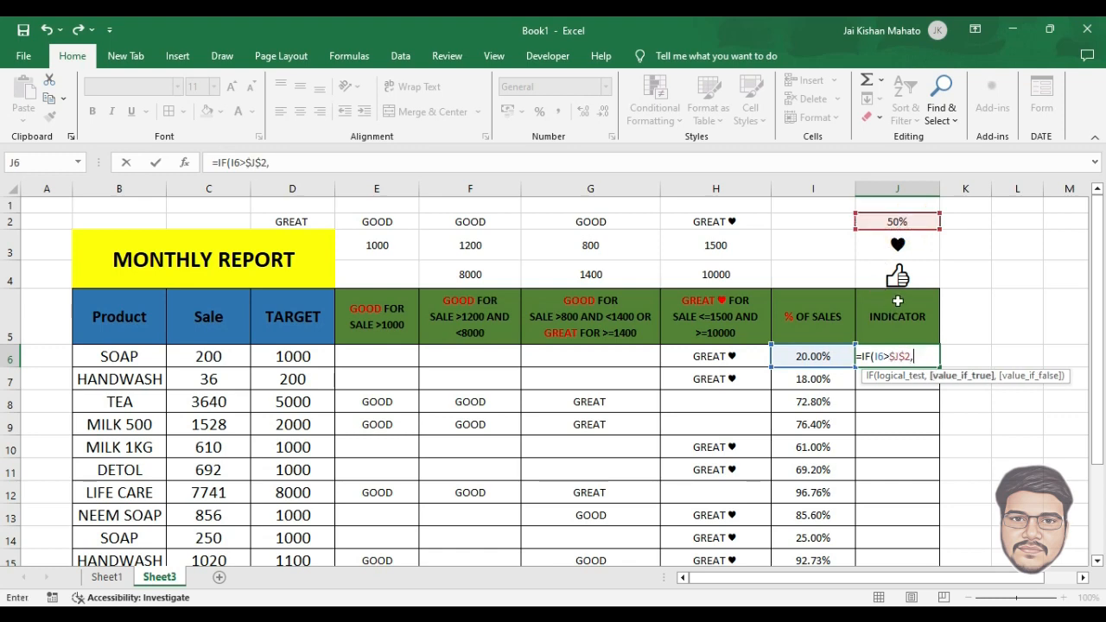
Complete the J6 formula so it returns the heart in $J$3 when true and the thumbs-up in $J$4 otherwise
click(913, 242)
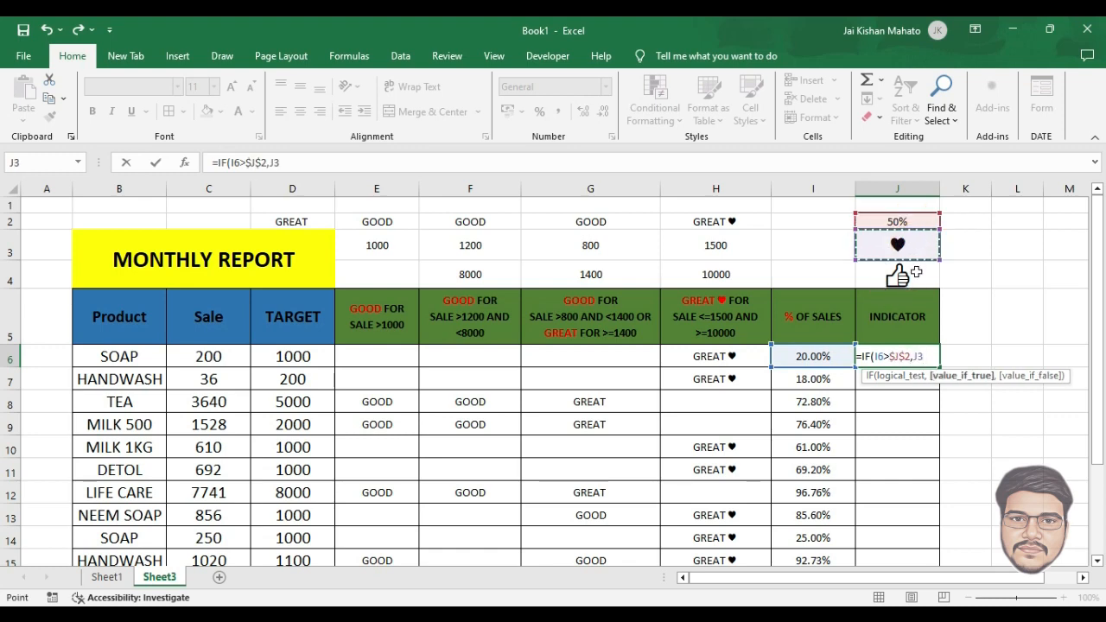
key(F4)
text(,)
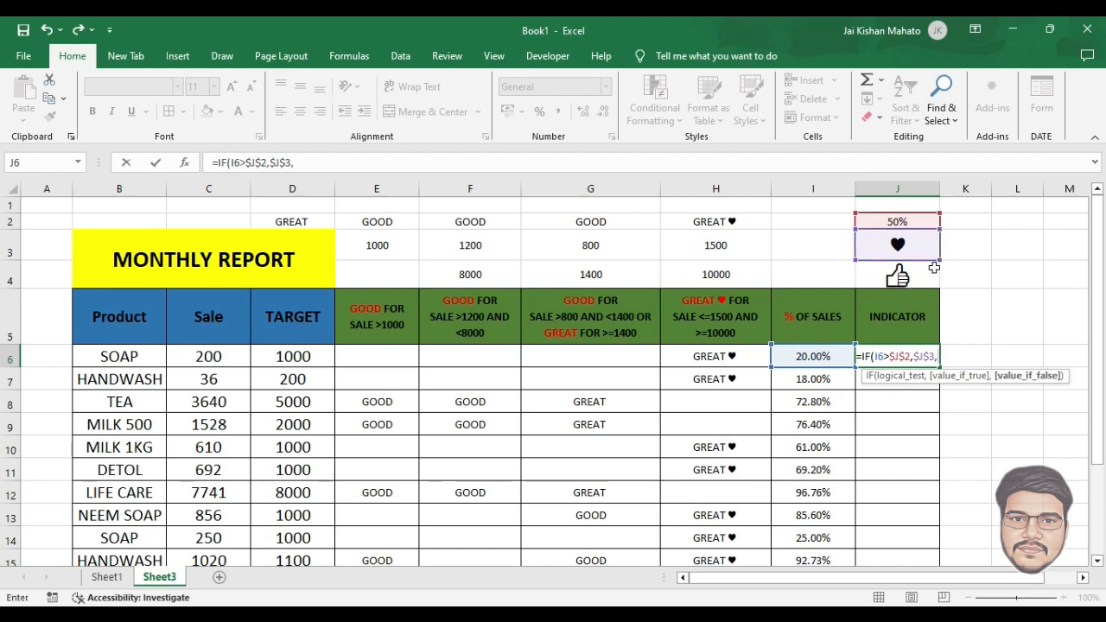
click(931, 271)
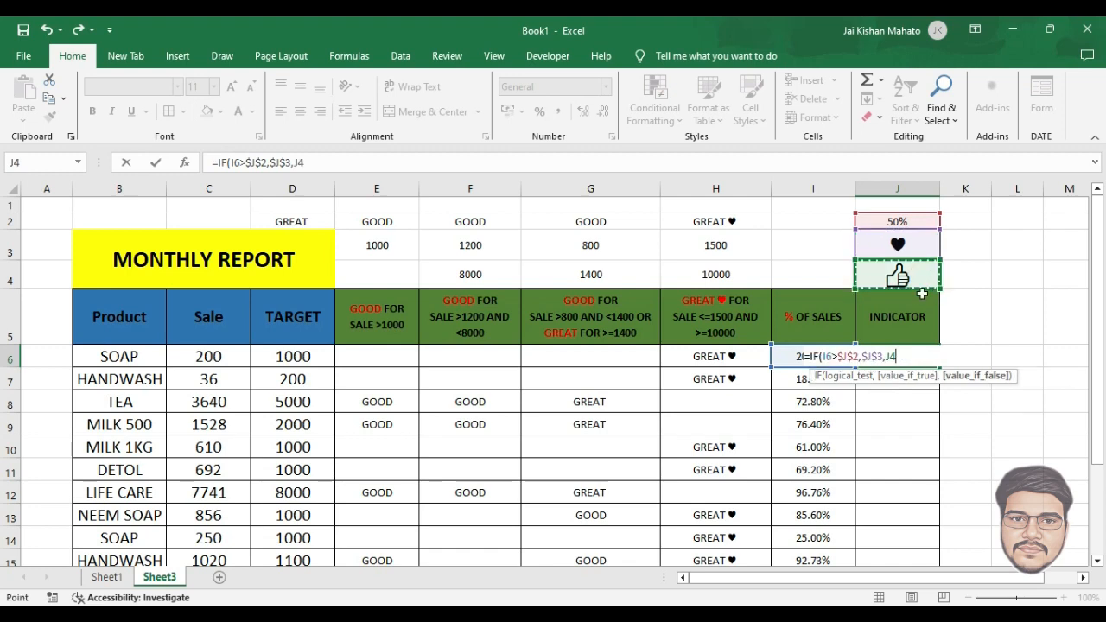
key(F4)
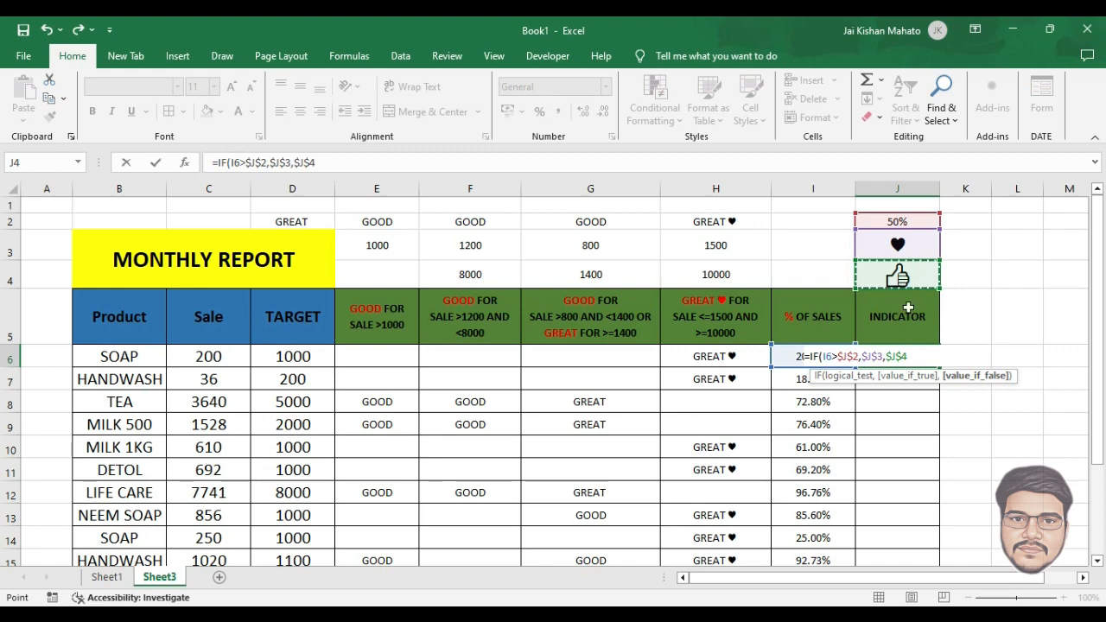
text())
key(Return)
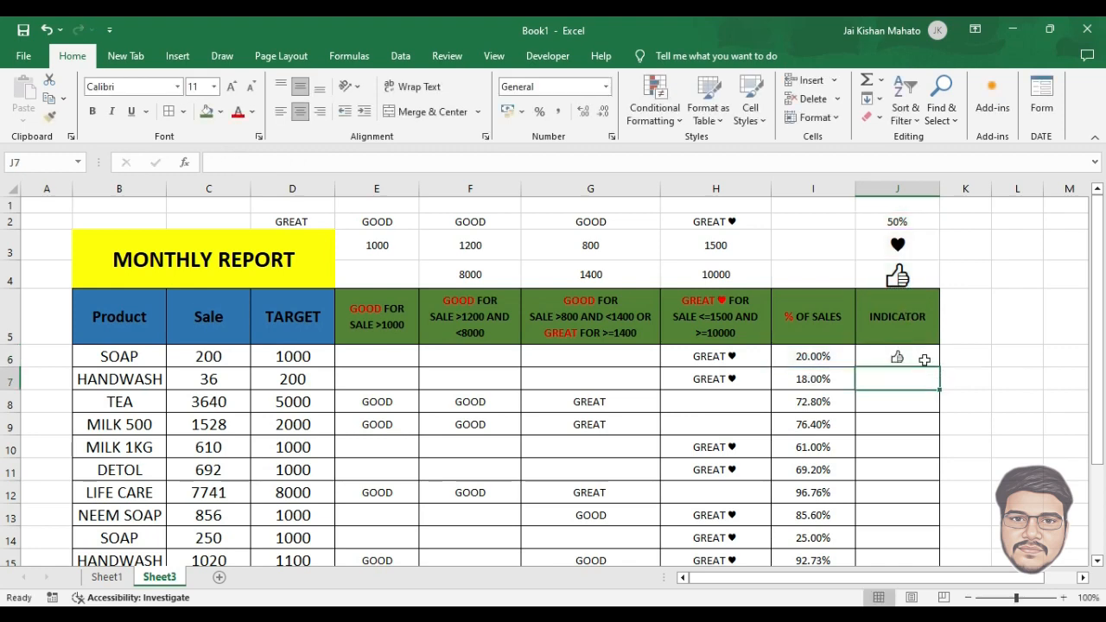
Fill the J6 indicator formula down through J20 and check the results in the lower rows
click(922, 357)
double_click(940, 367)
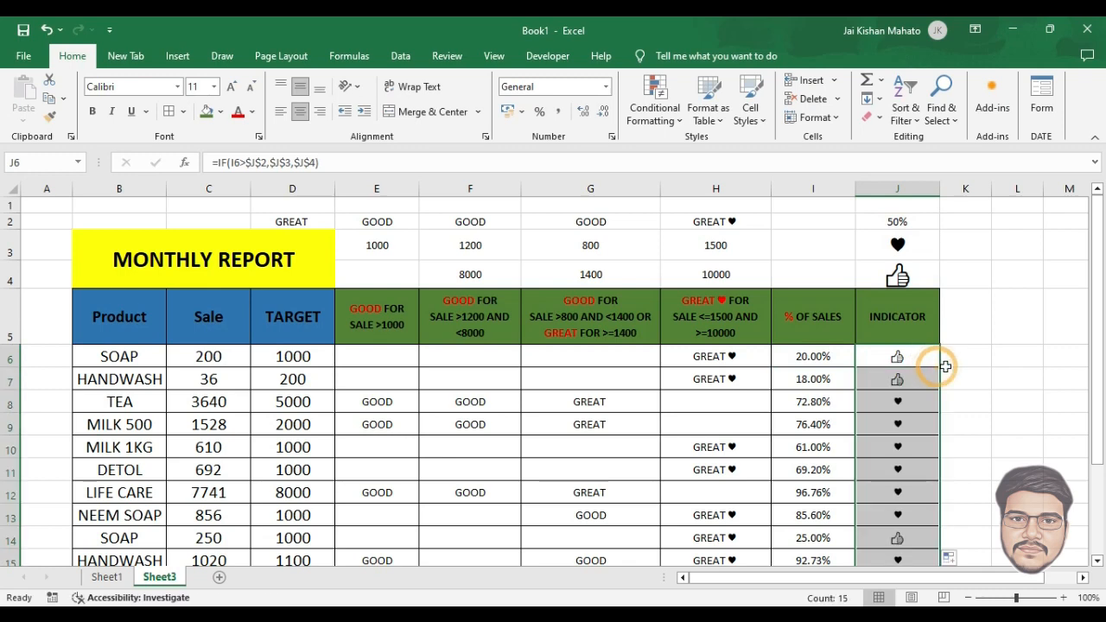
scroll(942, 380, down, 4)
scroll(946, 394, up, 4)
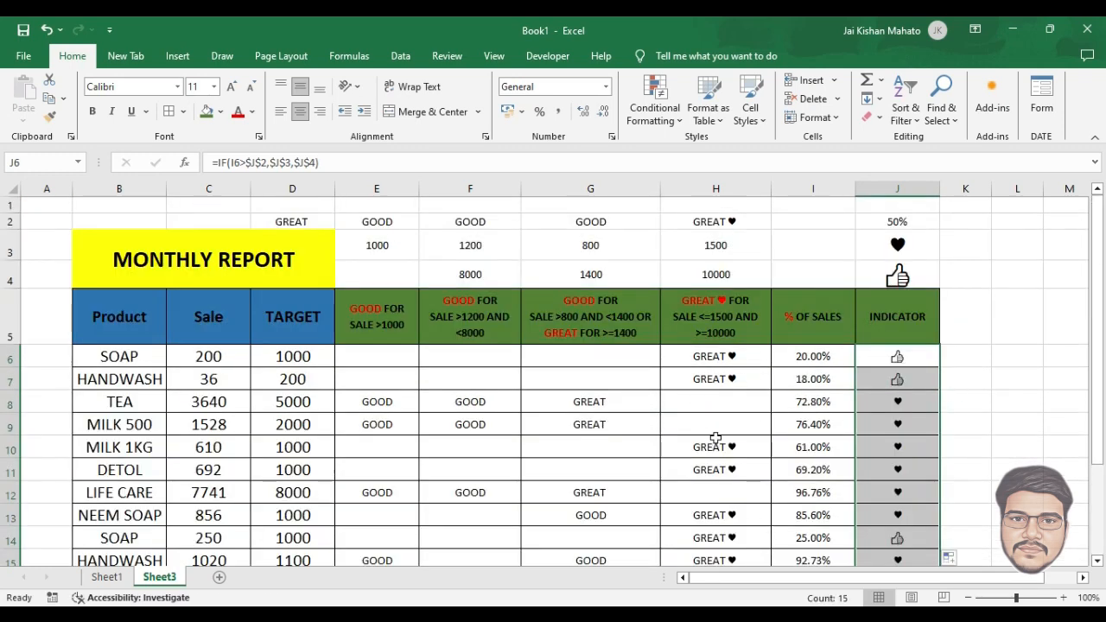